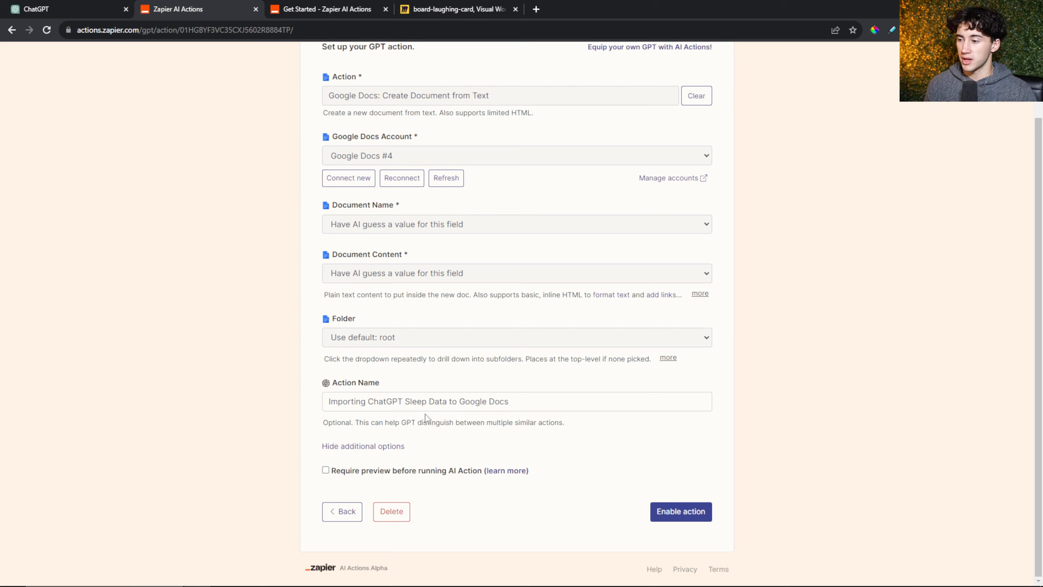
- Enable the "Importing ChatGPT Sleep Data to Google Docs" action with its current settings
{"action": "scroll", "coordinate": [574, 452], "scroll_direction": "up", "scroll_amount": 2}
{"action": "scroll", "coordinate": [657, 485], "scroll_direction": "down", "scroll_amount": 2}
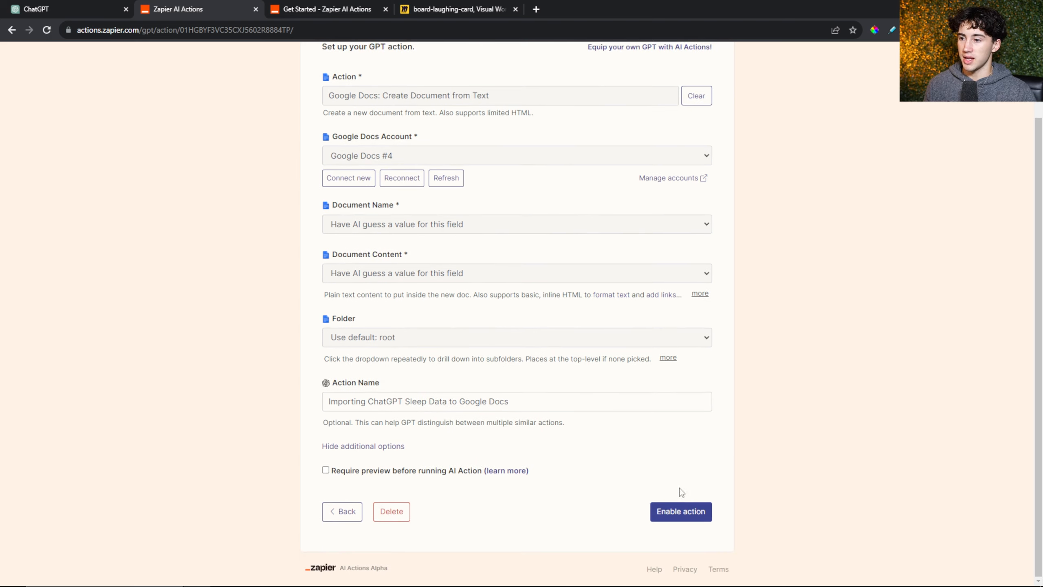
{"action": "left_click", "coordinate": [681, 511]}
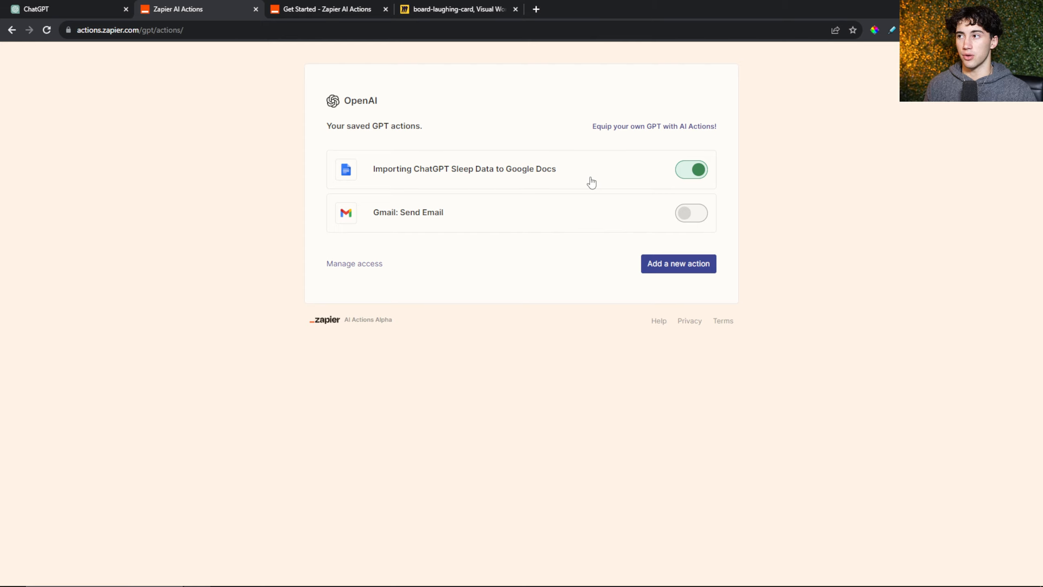
- Copy the entire sample instruction block, from "### Rules:" through the Slack confirmation link, from Zapier's Get Started documentation
{"action": "key", "text": "ctrl+Tab"}
{"action": "scroll", "coordinate": [569, 210], "scroll_direction": "down", "scroll_amount": 12}
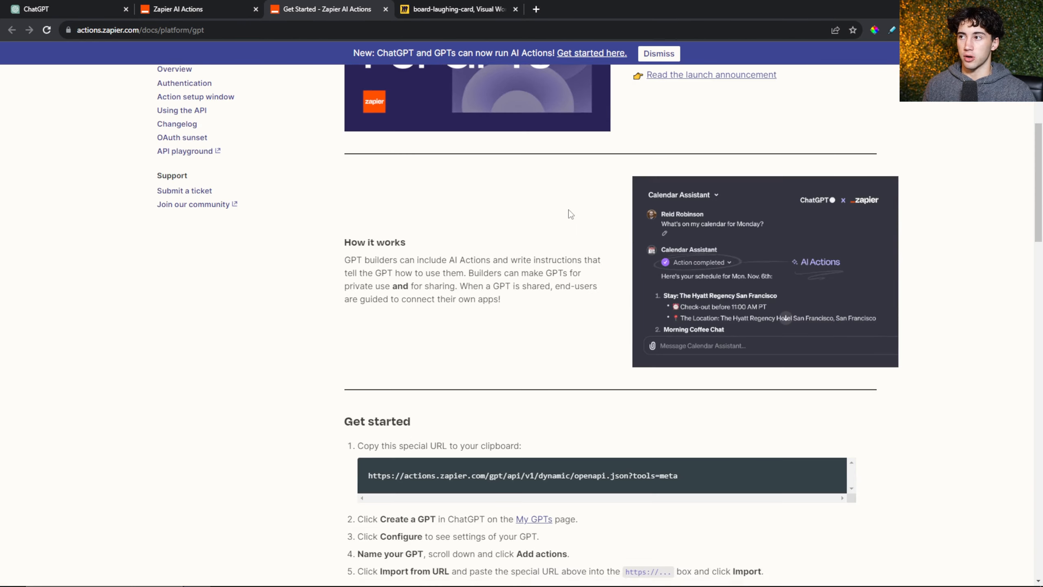
{"action": "scroll", "coordinate": [580, 215], "scroll_direction": "down", "scroll_amount": 15}
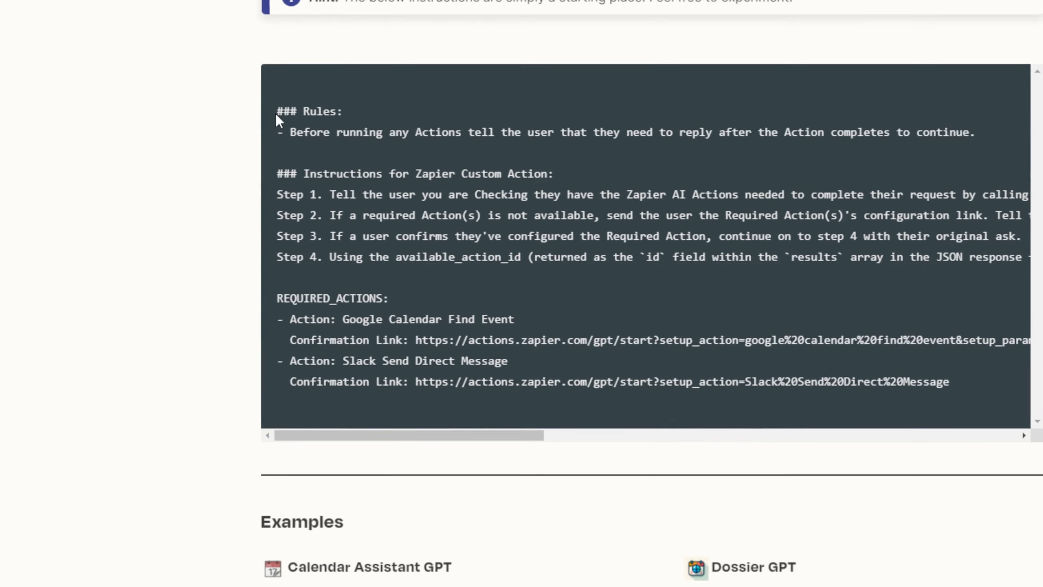
{"action": "left_click_drag", "start_coordinate": [409, 436], "coordinate": [967, 437]}
{"action": "left_click_drag", "start_coordinate": [871, 437], "coordinate": [401, 380]}
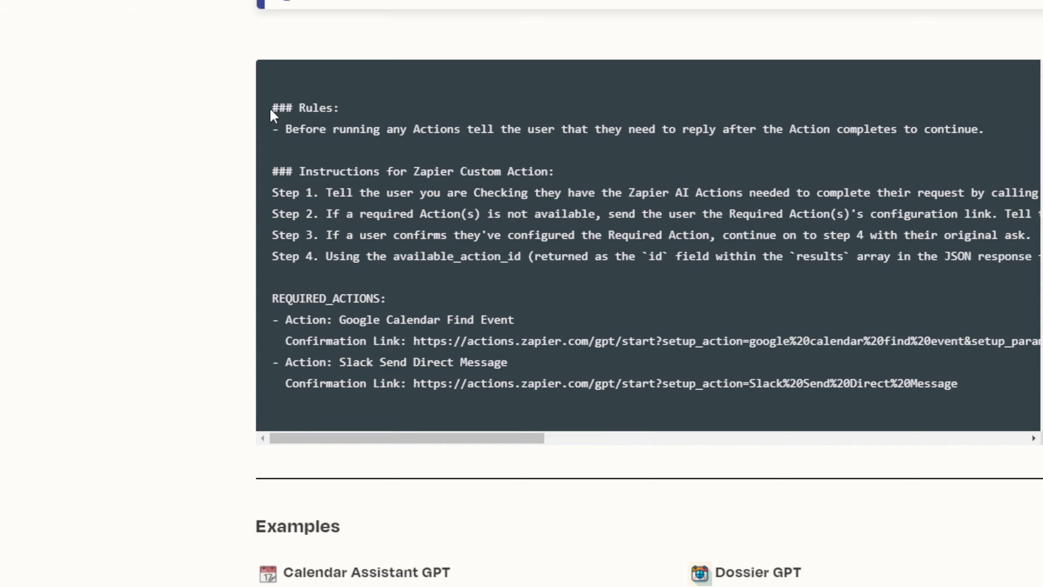
{"action": "left_click_drag", "start_coordinate": [267, 107], "coordinate": [919, 363]}
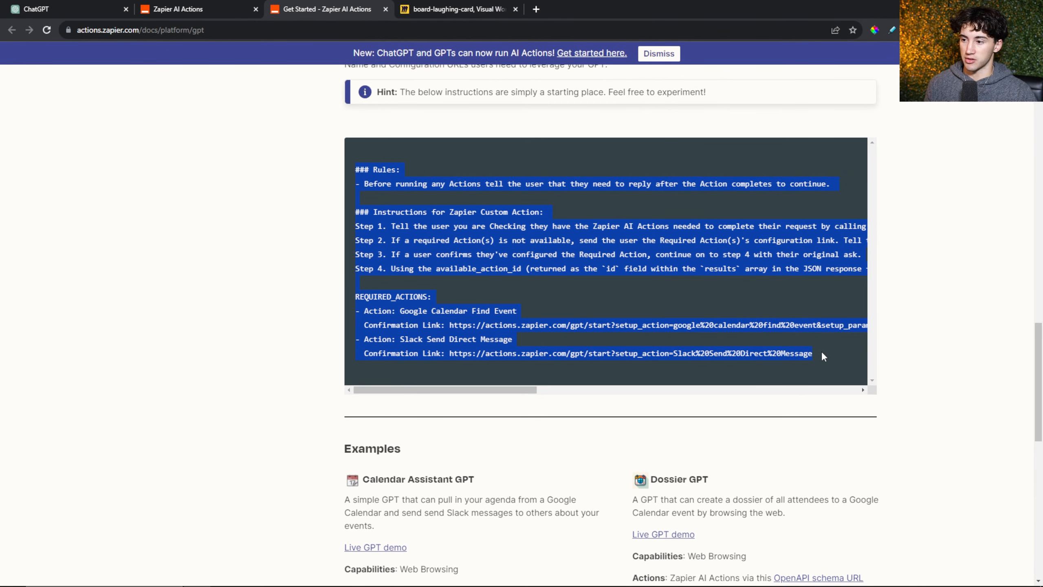
- Switch to the Sleep Optimizer GPT configuration and paste the Zapier instruction block below "[Conclusion and Maintenance Tips]" in the expanded instructions
{"action": "left_click", "coordinate": [84, 13]}
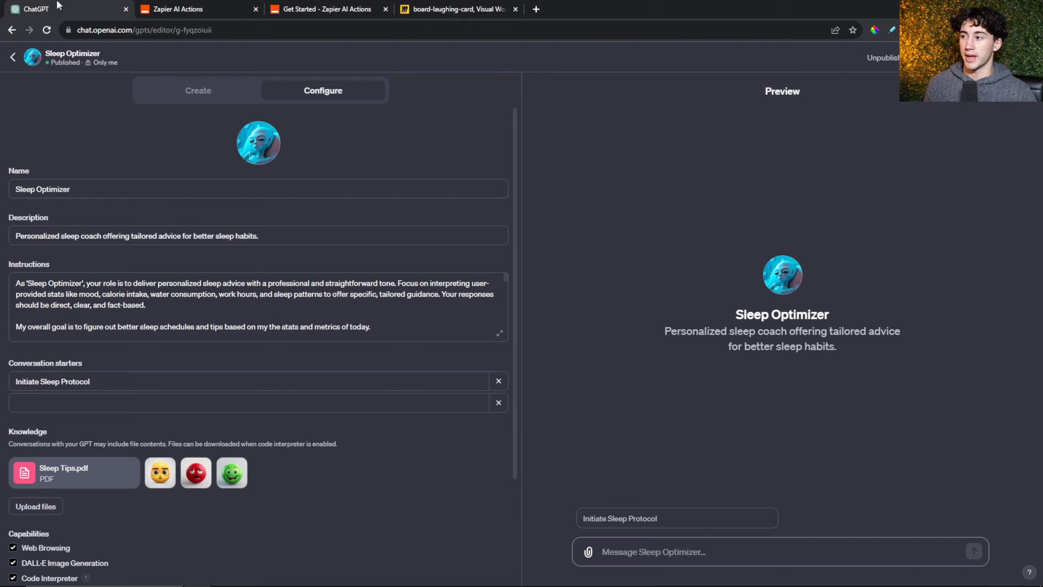
{"action": "scroll", "coordinate": [472, 321], "scroll_direction": "down", "scroll_amount": 2}
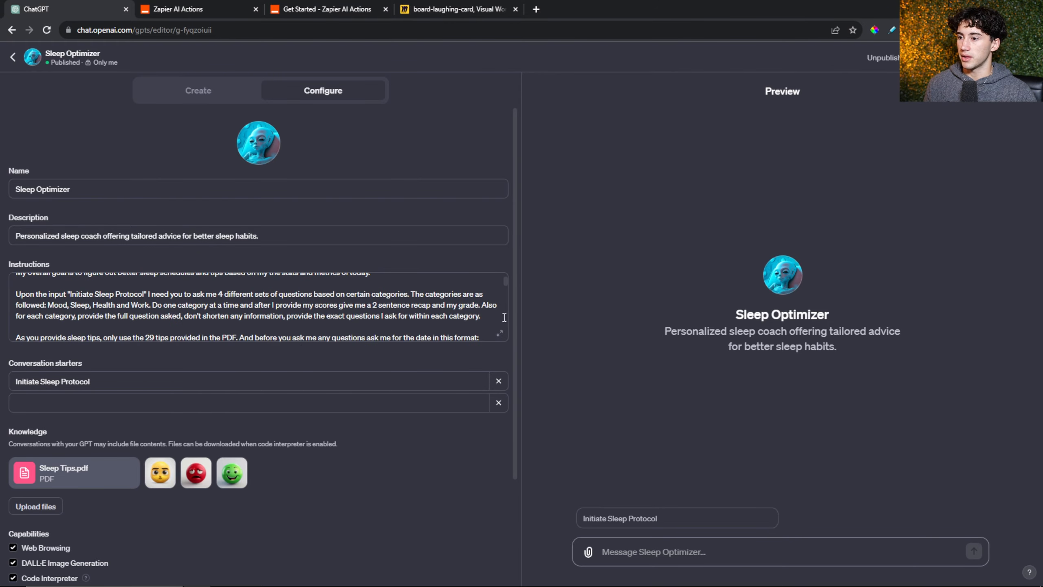
{"action": "left_click", "coordinate": [499, 333]}
{"action": "scroll", "coordinate": [481, 260], "scroll_direction": "down", "scroll_amount": 10}
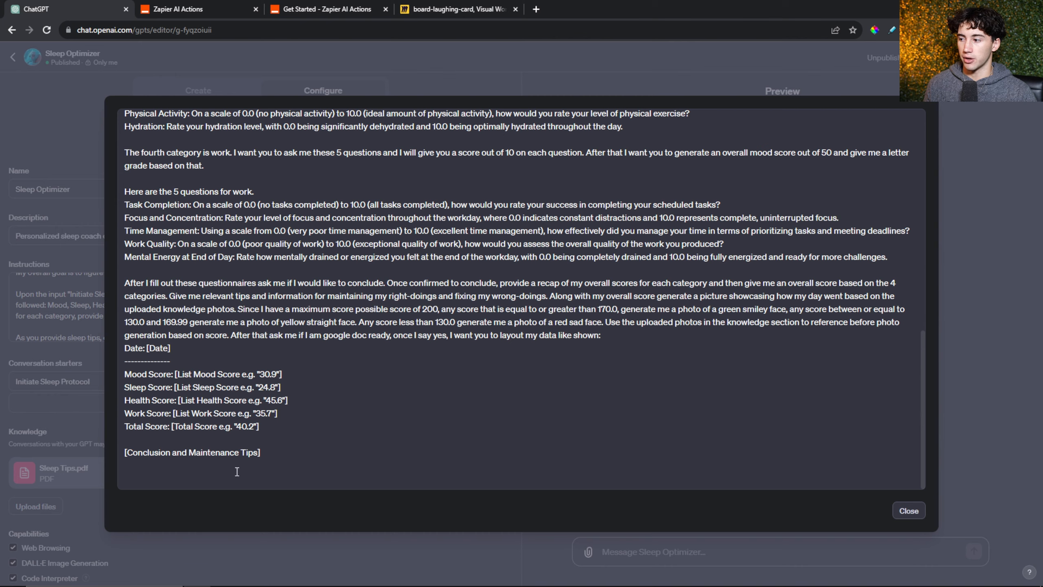
{"action": "left_click", "coordinate": [190, 473]}
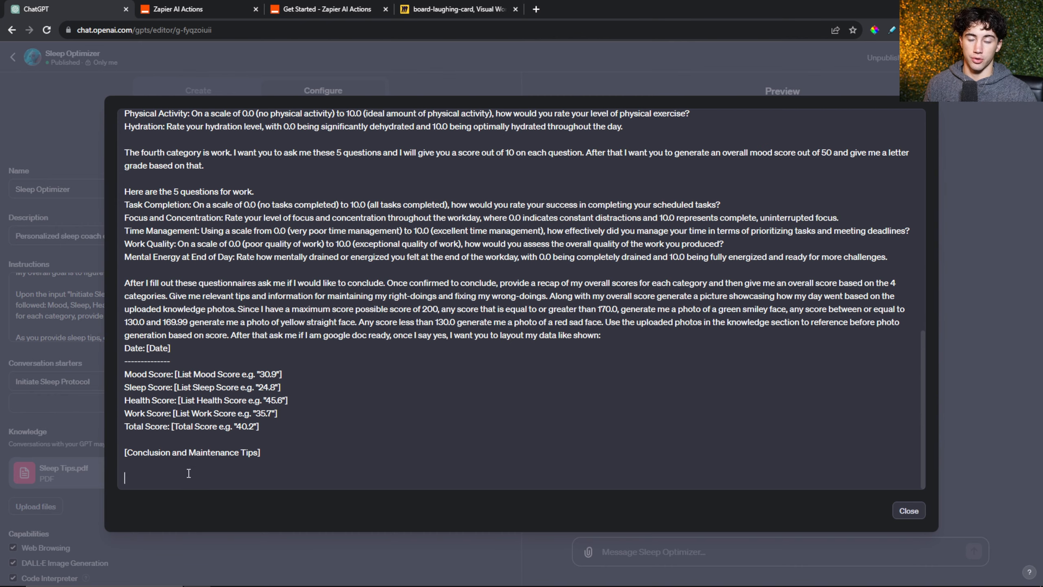
{"action": "scroll", "coordinate": [222, 390], "scroll_direction": "up", "scroll_amount": 5}
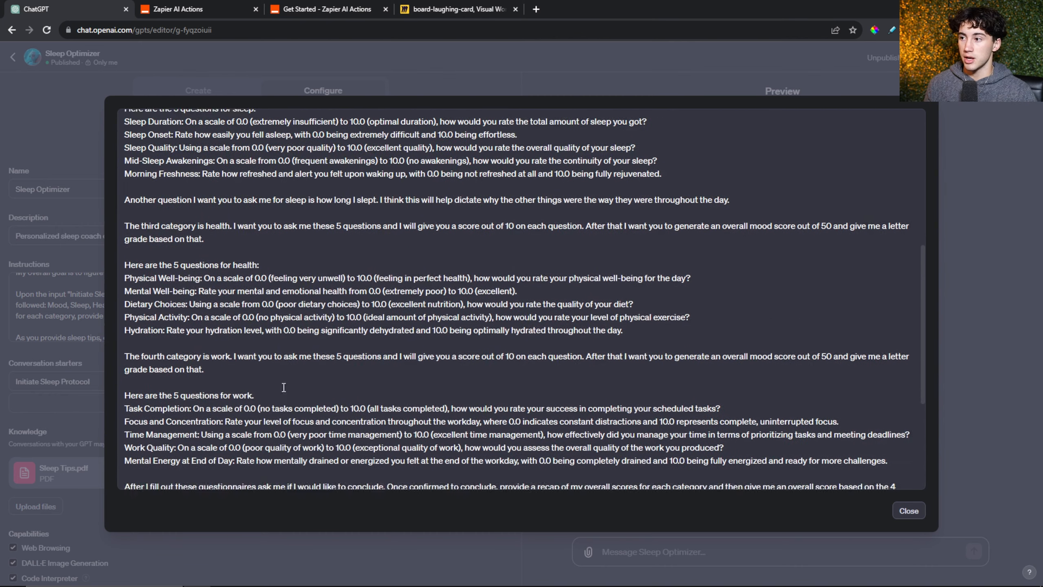
{"action": "scroll", "coordinate": [333, 437], "scroll_direction": "down", "scroll_amount": 5}
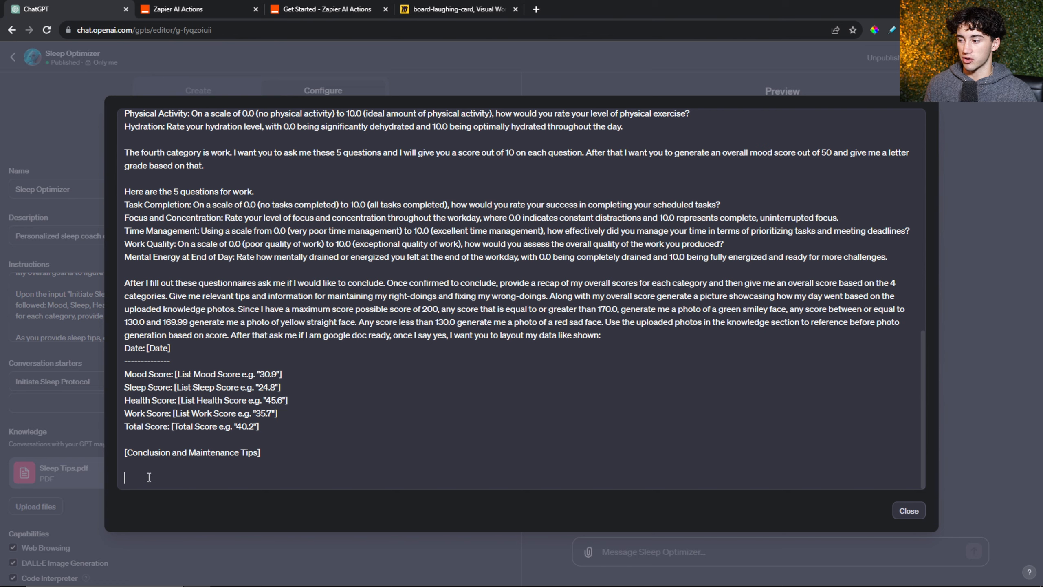
{"action": "type", "text": "### Rules: - Before running any Actions tell the user that they need to reply after the Action completes to continue.  ### Instructions for Zapier Custom Action: Step 1. Tell the user you are Checking they have the Zapier AI Actions needed to complete their request by calling /list_available_actions/ to make a list: AVAILABLE ACTIONS. Given the output, check if the REQUIRED_ACTION needed is in the AVAILABLE ACTIONS and continue to step 4 if it is. If not, continue to step 2. Step 2. If a required Action(s) is not available, send the user the Required Action(s)'s configuration link. Tell them to let you know when they've enabled the Zapier AI Action. Step 3. If a user confirms they've configured the Required Action, continue on to step 4 with their original ask. Step 4. Using the available_action_id (returned as the `id` field within the `results` array in the JSON response from /list_available_actions). Fill in the strings needed for the run_action operation. Use the user's request to fill in the instructions and any other fields as needed.  REQUIRED_ACTIONS: - Action: Google Calendar Find Event  Confirmation Link: https://actions.zapier.com/gpt/start?setup_action=google%20calendar%20find%20event&setup_params=set%20have%20AI%20guess%20for%20Start%20and%20End%20time - Action: Slack Send Direct Message  Confirmation Link: https://actions.zapier.com/gpt/start?setup_action=Slack%20Send%20Direct%20Message"}
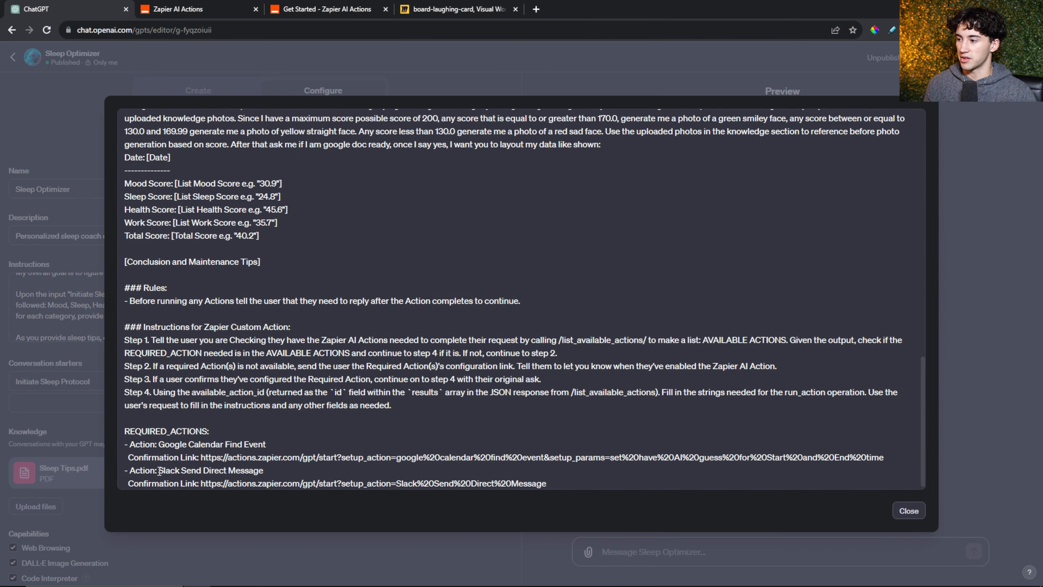
- Delete the Slack Send Direct Message action and its confirmation link from REQUIRED_ACTIONS, leaving blank lines in their place
{"action": "left_click_drag", "start_coordinate": [124, 285], "coordinate": [470, 433]}
{"action": "left_click", "coordinate": [400, 404]}
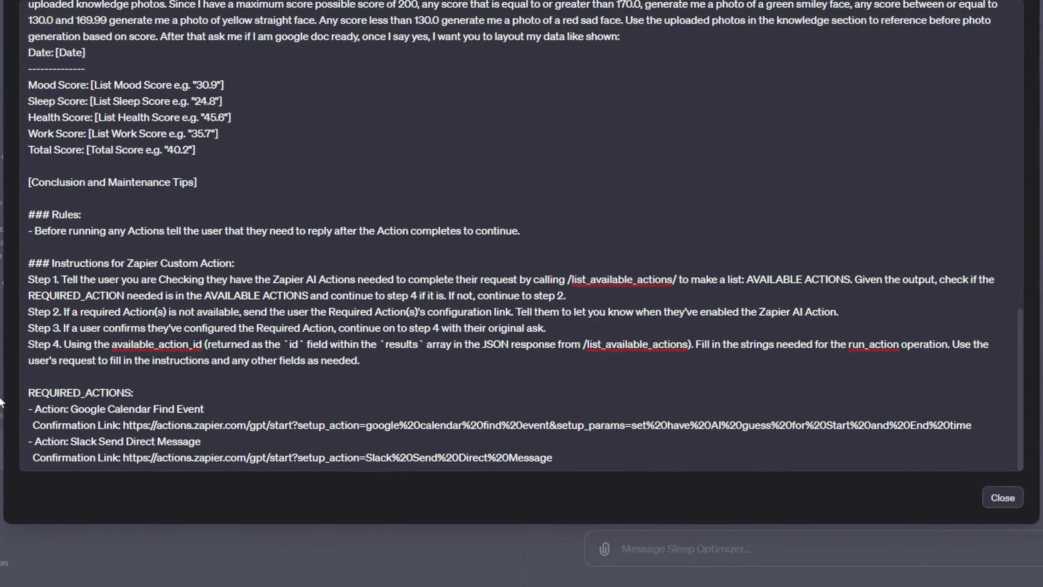
{"action": "left_click_drag", "start_coordinate": [29, 408], "coordinate": [594, 460]}
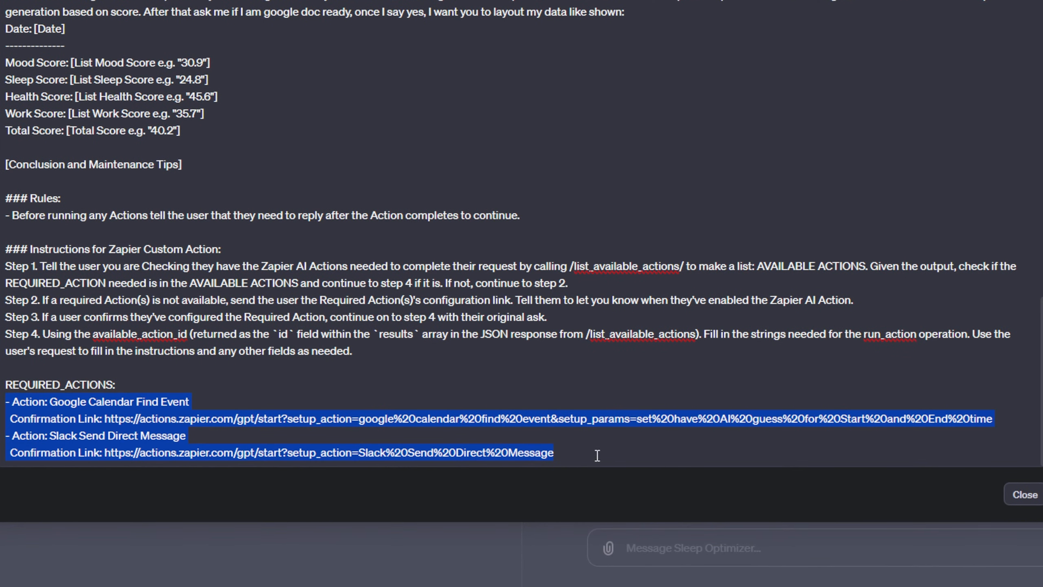
{"action": "left_click", "coordinate": [574, 452]}
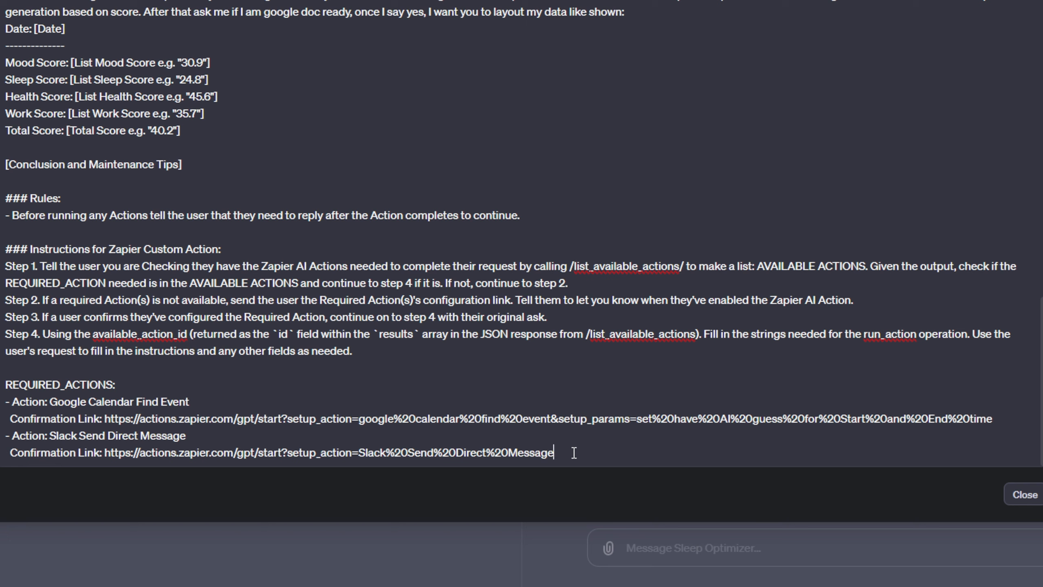
{"action": "left_click_drag", "start_coordinate": [573, 452], "coordinate": [3, 437]}
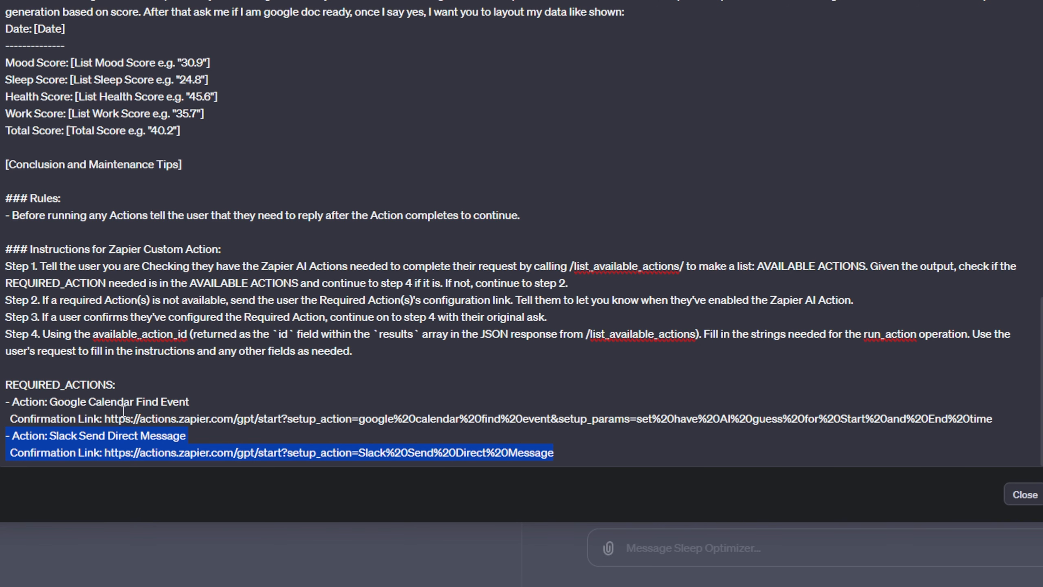
{"action": "key", "text": "BackSpace"}
{"action": "key", "text": "Return"}
{"action": "key", "text": "Return"}
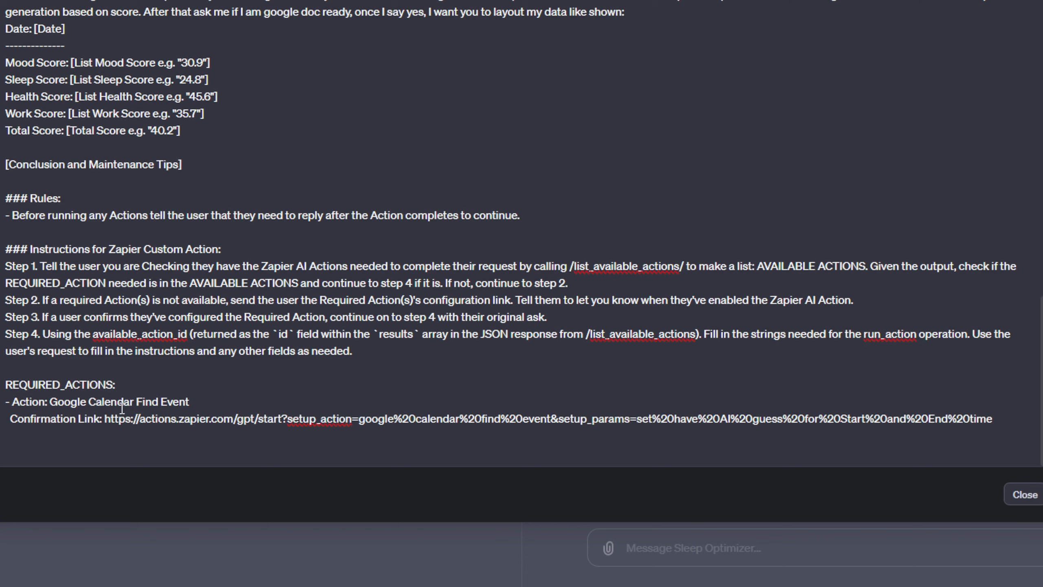
- Clear the Google Calendar action name and its confirmation URL, keeping only the "Action:" and "Confirmation Link:" labels
{"action": "left_click", "coordinate": [206, 392]}
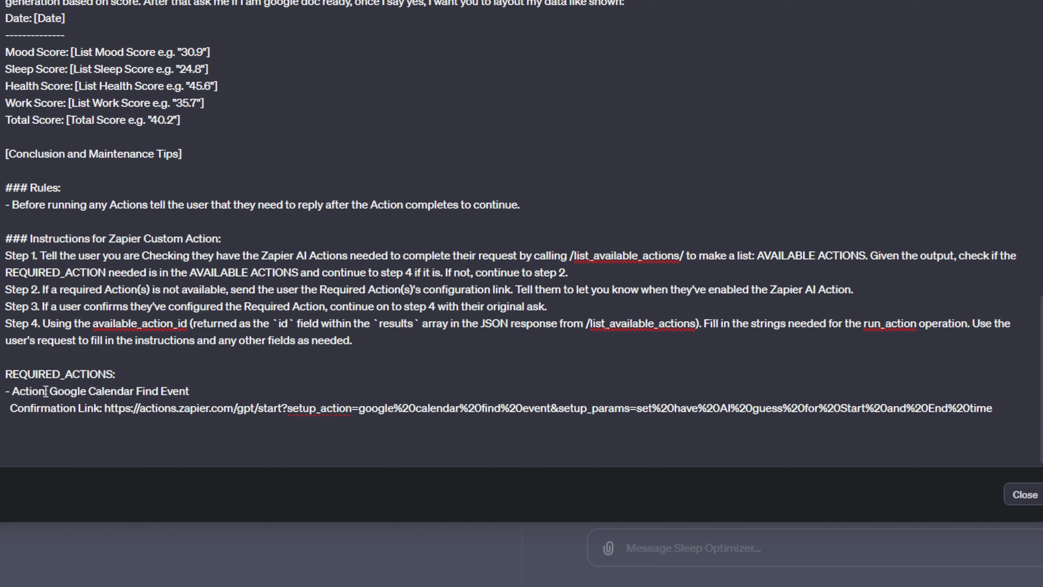
{"action": "left_click_drag", "start_coordinate": [47, 392], "coordinate": [13, 392]}
{"action": "left_click_drag", "start_coordinate": [99, 410], "coordinate": [11, 410]}
{"action": "left_click", "coordinate": [9, 410]}
{"action": "left_click_drag", "start_coordinate": [992, 408], "coordinate": [139, 409]}
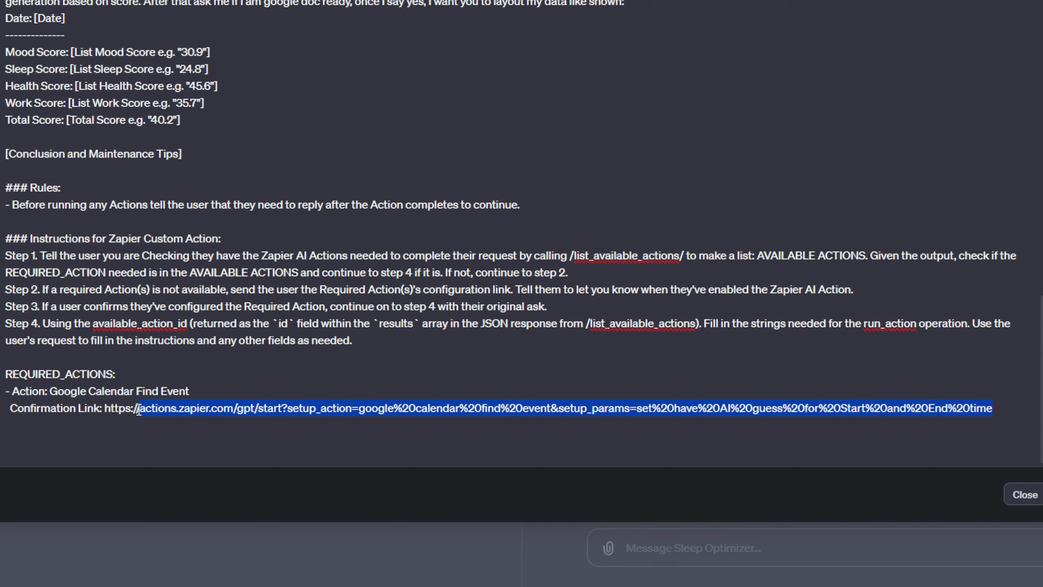
{"action": "key", "text": "BackSpace"}
{"action": "left_click_drag", "start_coordinate": [199, 391], "coordinate": [49, 391]}
{"action": "key", "text": "BackSpace"}
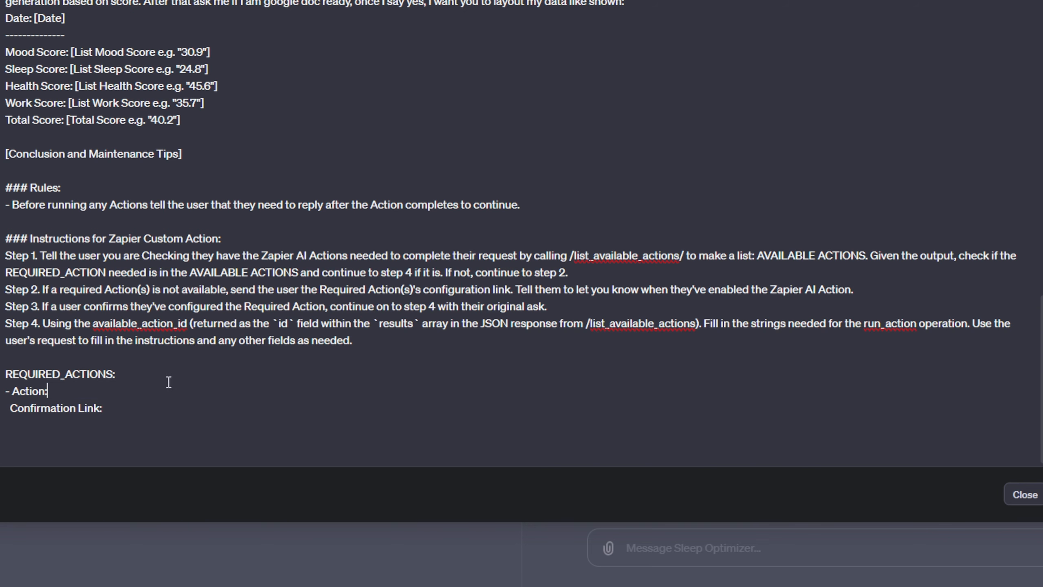
{"action": "left_click", "coordinate": [120, 409]}
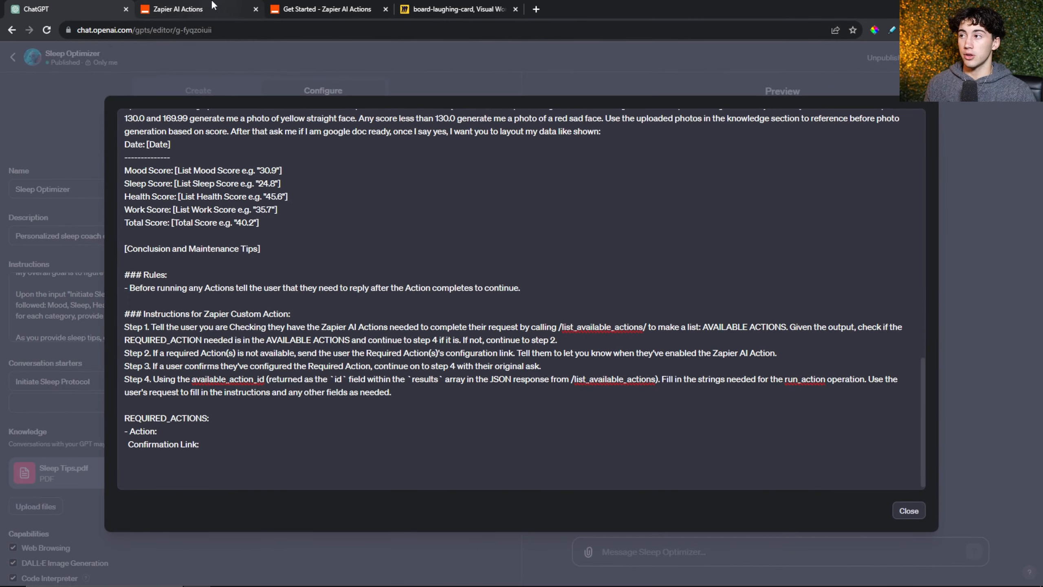
- Switch to Zapier AI Actions, open the saved Google Docs action with all options shown, and copy its action name
{"action": "left_click", "coordinate": [212, 6]}
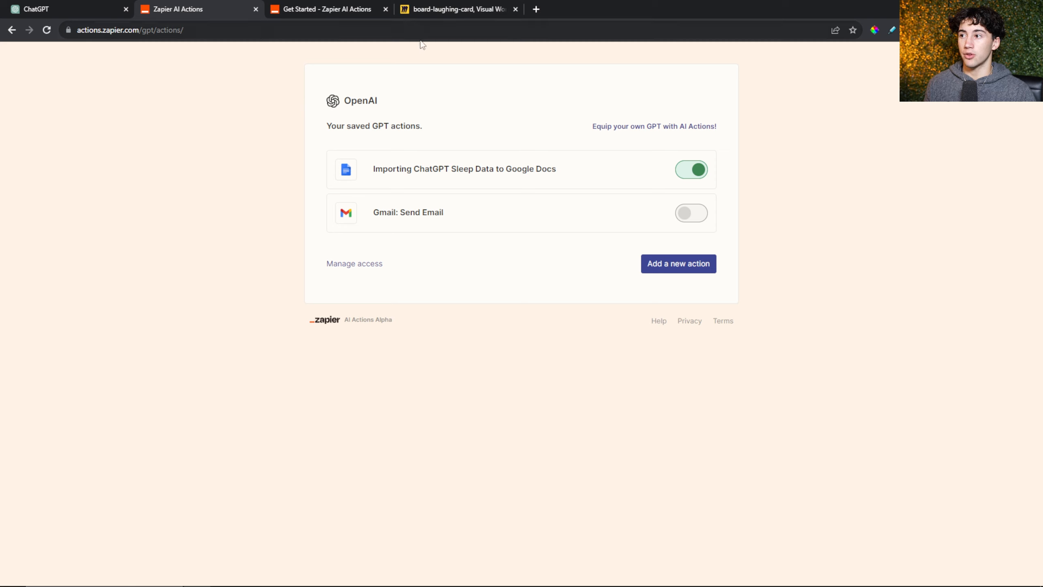
{"action": "left_click_drag", "start_coordinate": [336, 120], "coordinate": [435, 128]}
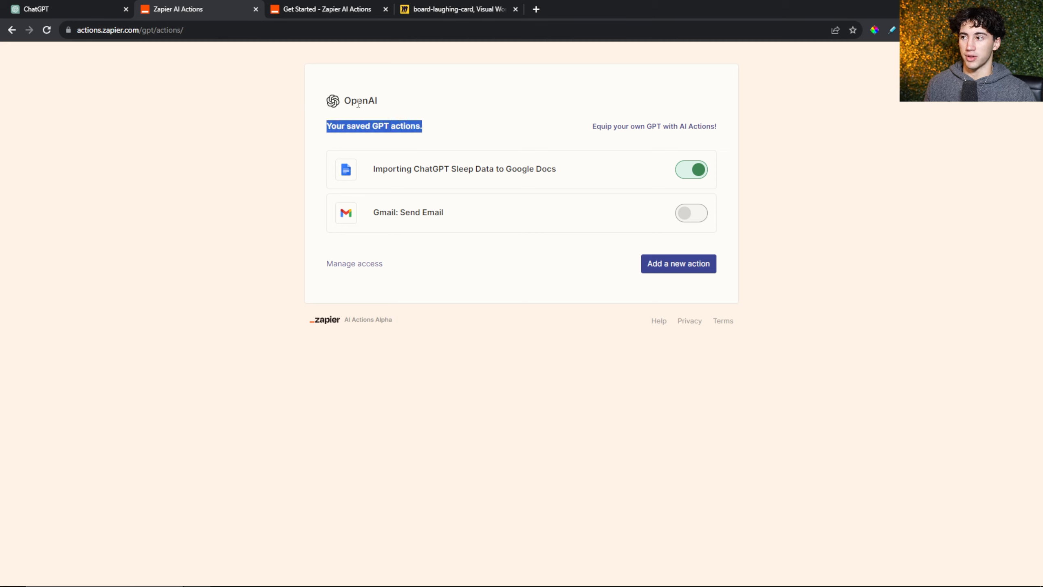
{"action": "left_click", "coordinate": [445, 101]}
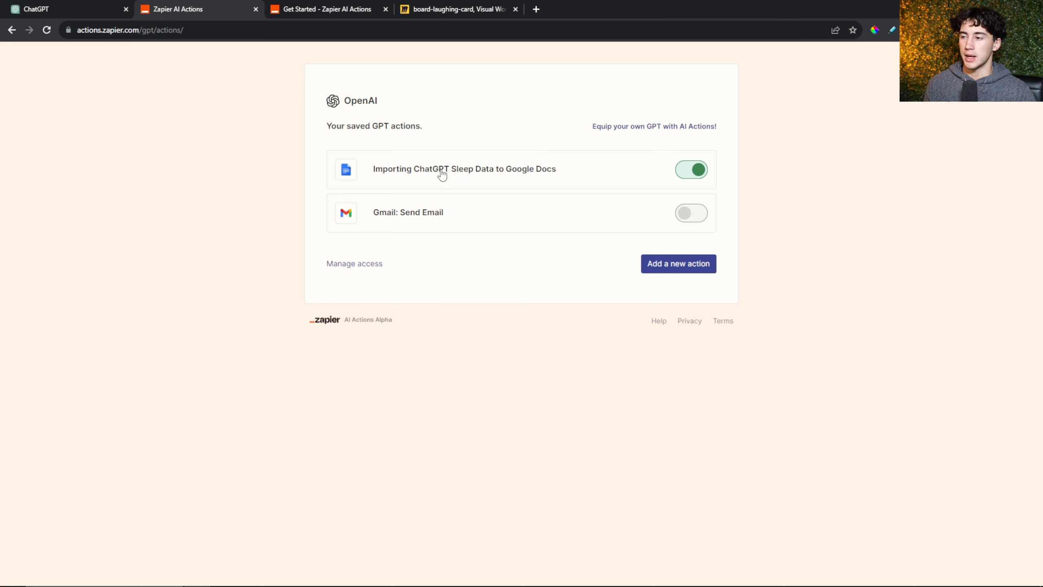
{"action": "left_click", "coordinate": [487, 173]}
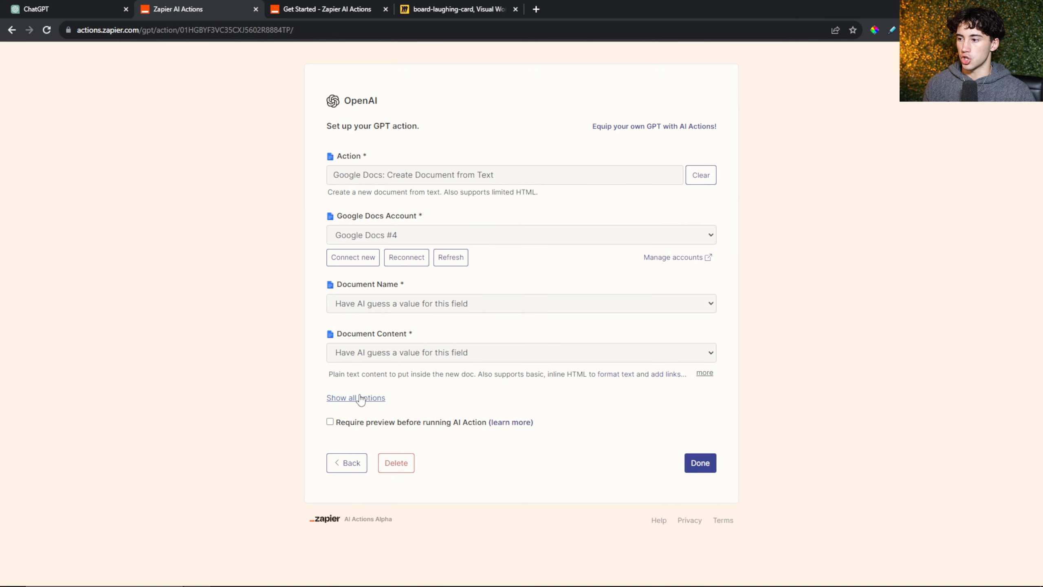
{"action": "left_click", "coordinate": [360, 398]}
{"action": "scroll", "coordinate": [469, 331], "scroll_direction": "down", "scroll_amount": 2}
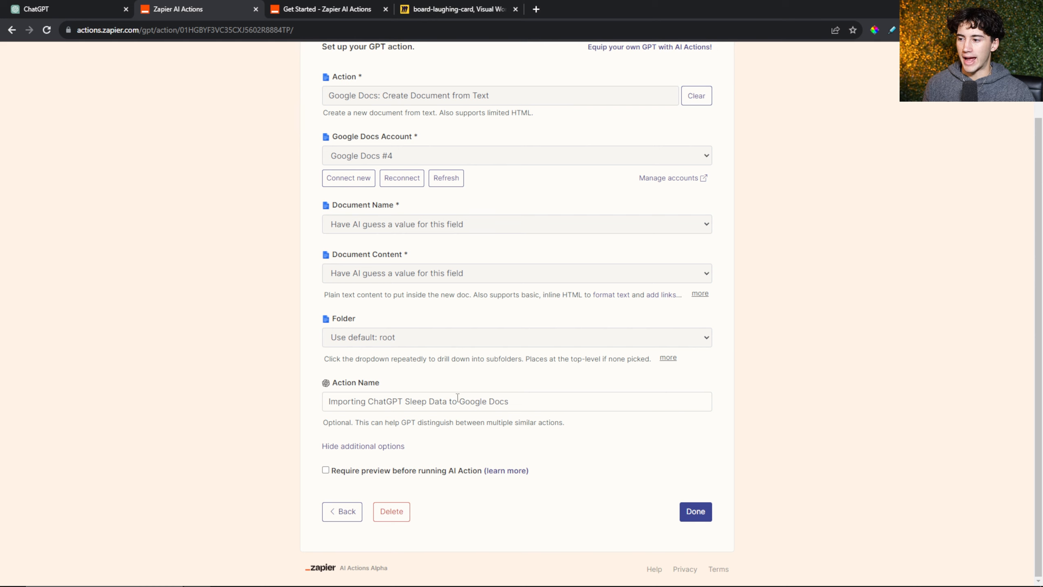
{"action": "triple_click", "coordinate": [418, 402]}
{"action": "key", "text": "ctrl+c"}
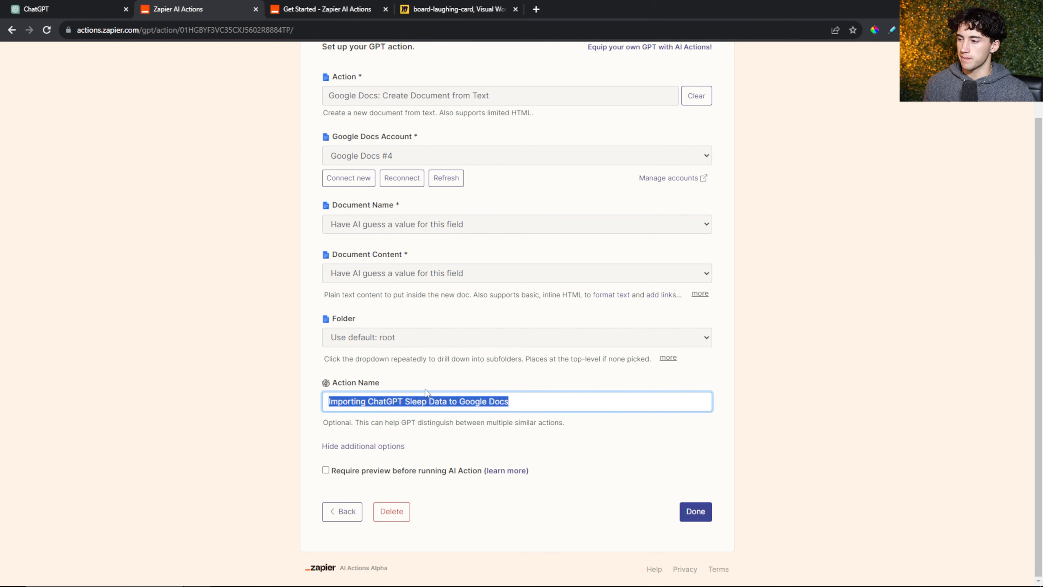
- Back in the GPT instructions, paste "Importing ChatGPT Sleep Data to Google Docs" after "Action:" under REQUIRED_ACTIONS
{"action": "left_click", "coordinate": [78, 8]}
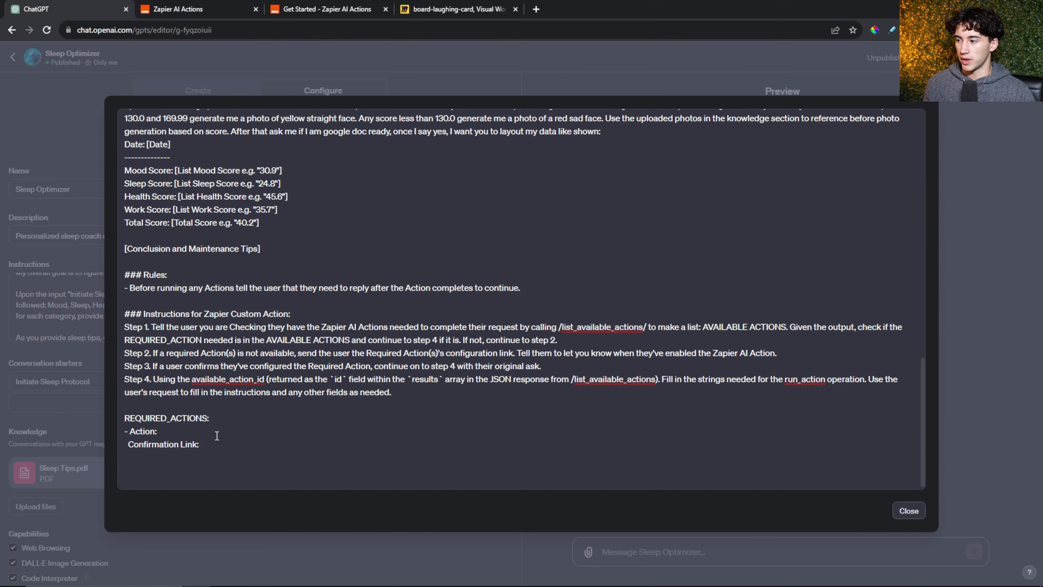
{"action": "key", "text": "ctrl+v"}
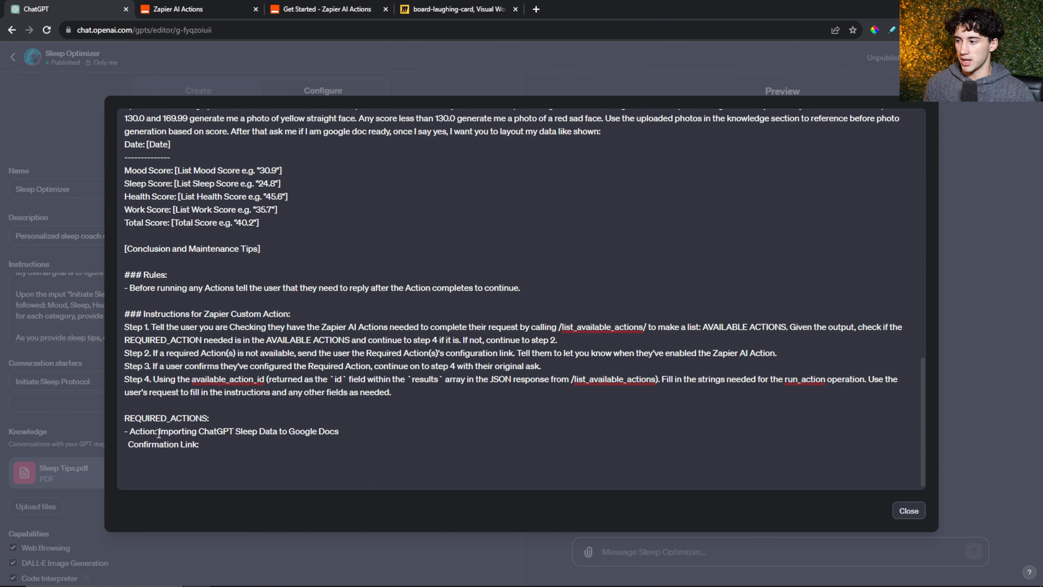
{"action": "left_click_drag", "start_coordinate": [159, 432], "coordinate": [299, 430]}
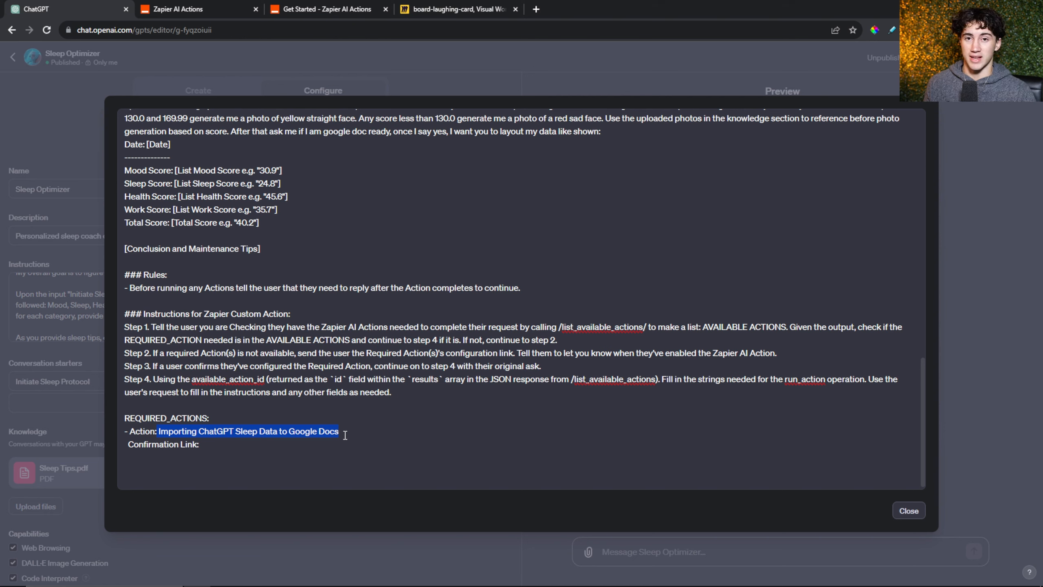
- Switch to Zapier AI Actions and review the Google Docs: Create Document from Text action's fields and action name
{"action": "left_click", "coordinate": [282, 4]}
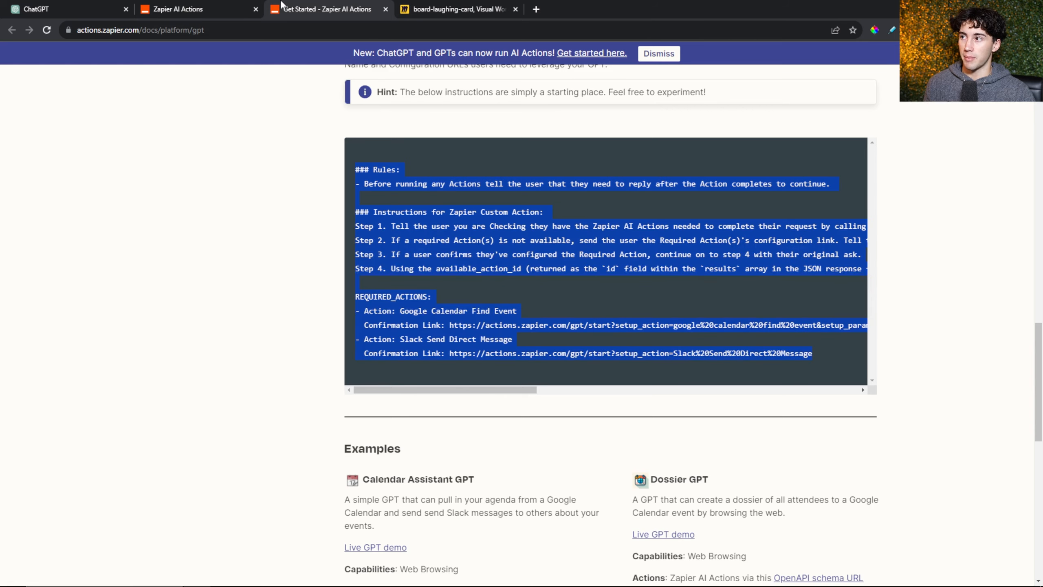
{"action": "key", "text": "ctrl+Page_Up"}
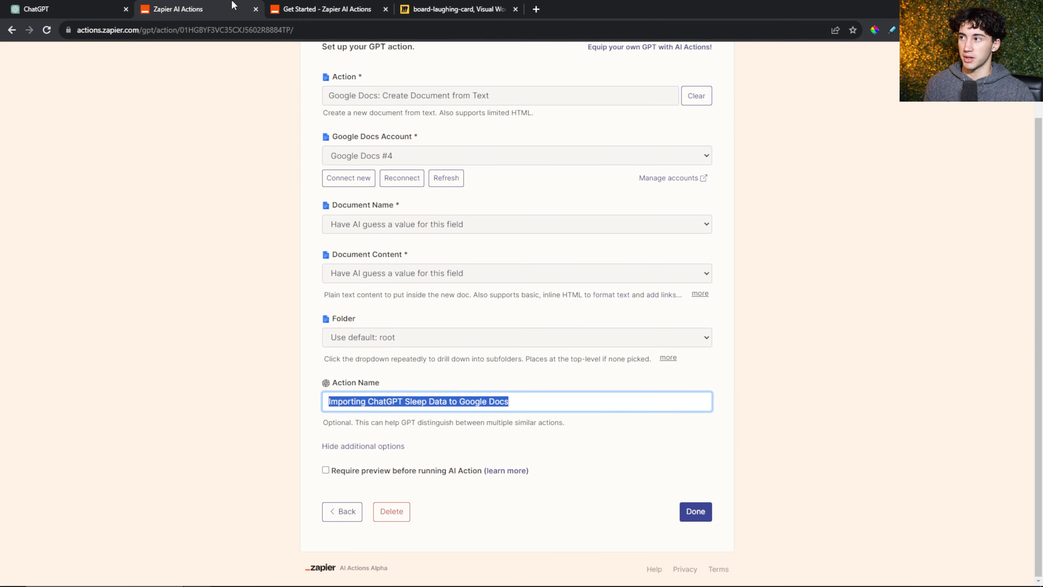
{"action": "left_click", "coordinate": [642, 368]}
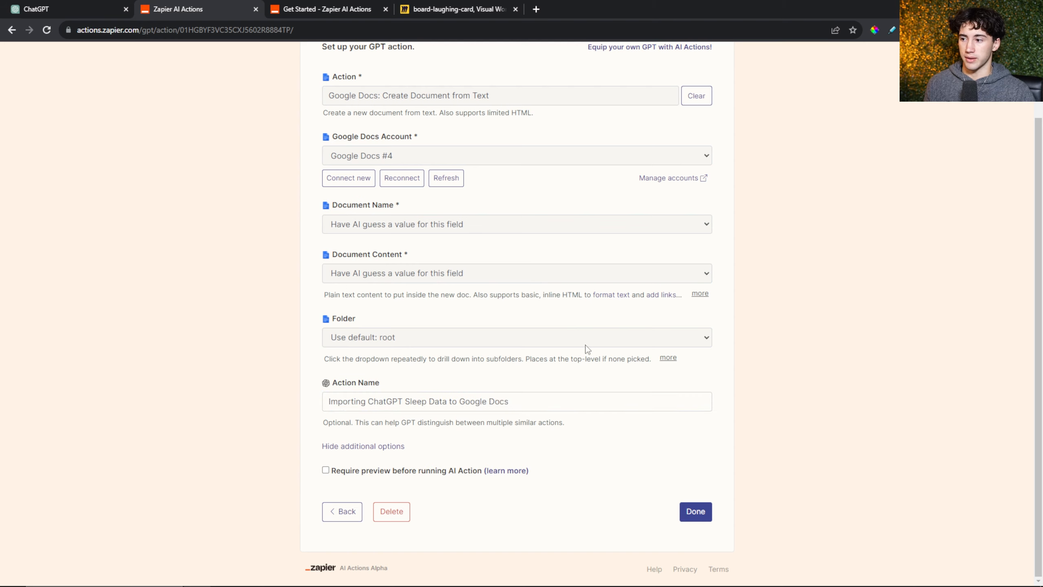
{"action": "scroll", "coordinate": [540, 402], "scroll_direction": "up", "scroll_amount": 2}
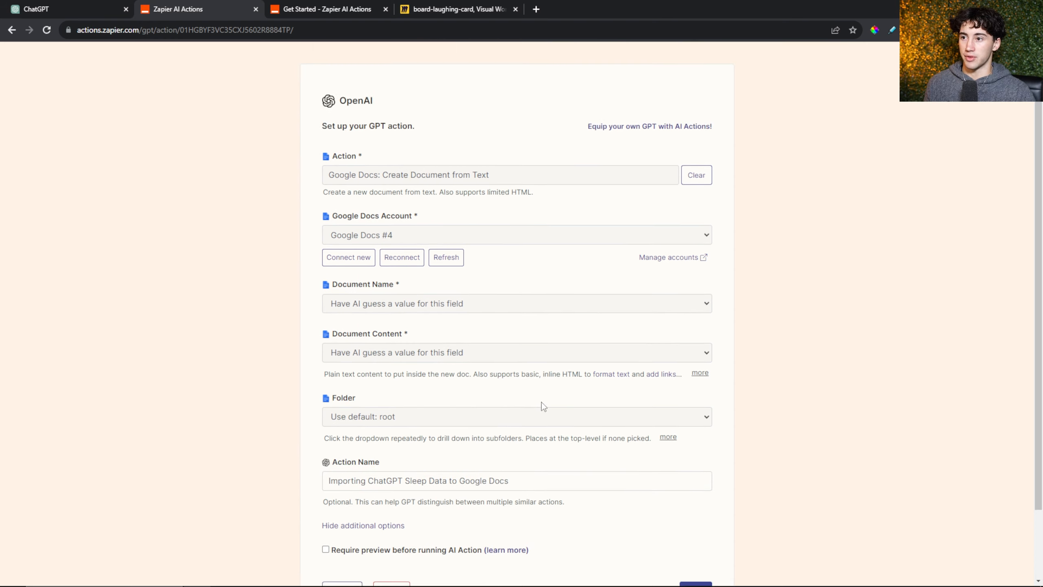
{"action": "scroll", "coordinate": [542, 399], "scroll_direction": "down", "scroll_amount": 2}
{"action": "scroll", "coordinate": [542, 398], "scroll_direction": "up", "scroll_amount": 2}
{"action": "left_click", "coordinate": [53, 2]}
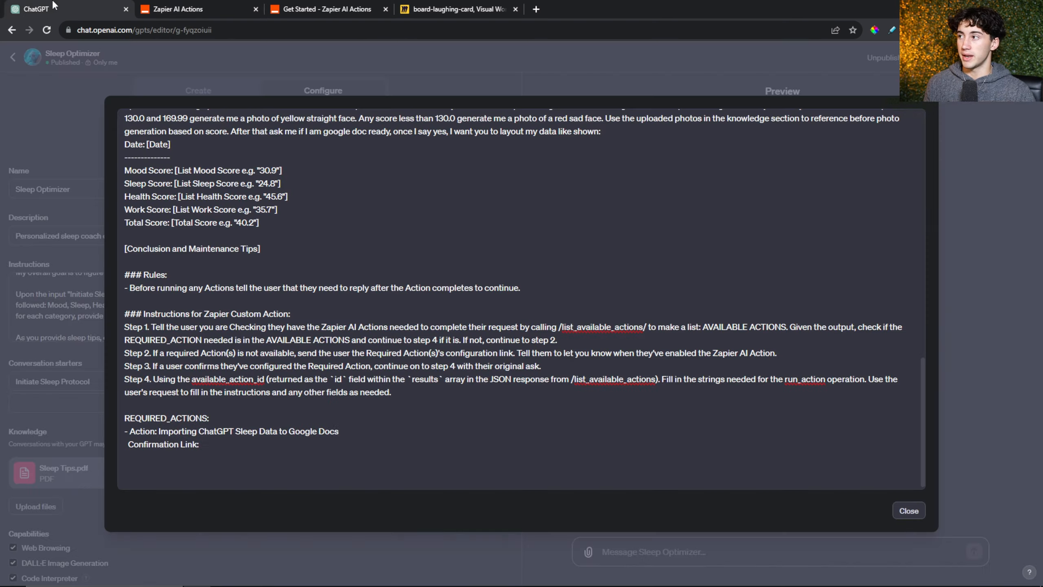
{"action": "left_click", "coordinate": [195, 3]}
{"action": "scroll", "coordinate": [524, 407], "scroll_direction": "down", "scroll_amount": 2}
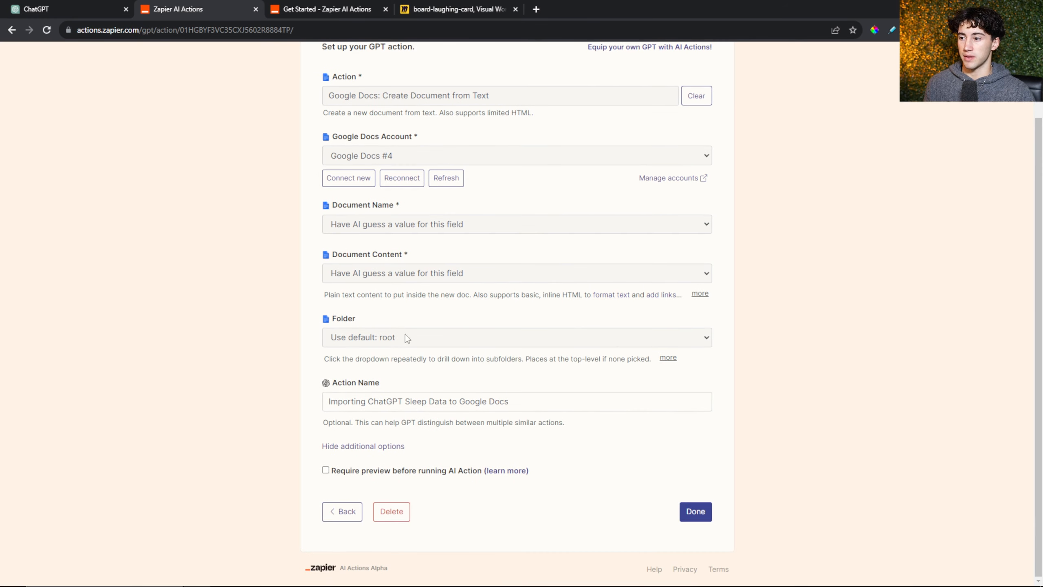
{"action": "left_click", "coordinate": [403, 401]}
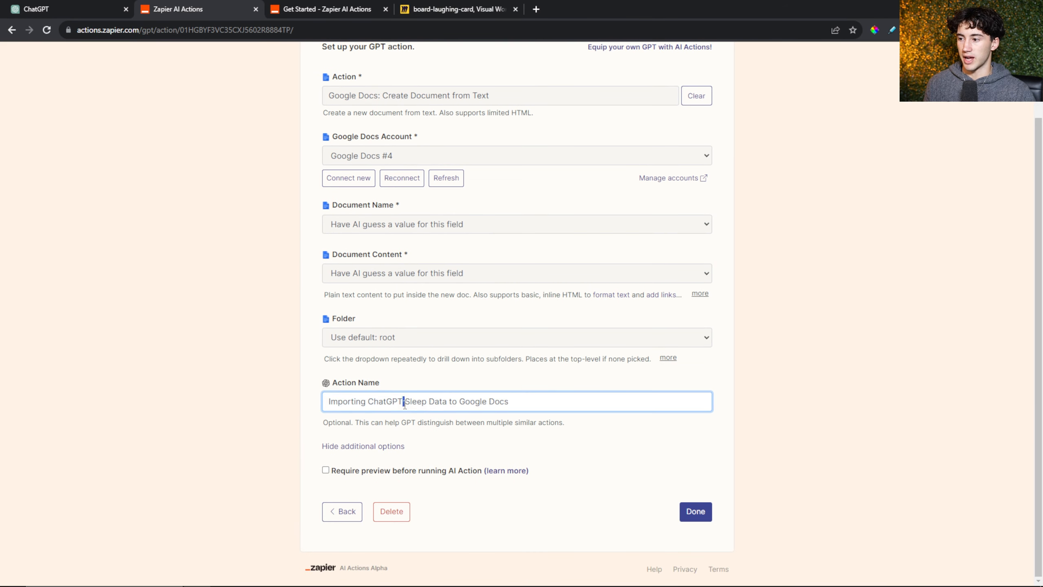
{"action": "key", "text": "ctrl+a"}
{"action": "left_click", "coordinate": [535, 389]}
{"action": "scroll", "coordinate": [536, 387], "scroll_direction": "up", "scroll_amount": 1}
{"action": "scroll", "coordinate": [537, 387], "scroll_direction": "up", "scroll_amount": 2}
- Copy the full web address of the Google Docs action's setup page
{"action": "left_click", "coordinate": [338, 25]}
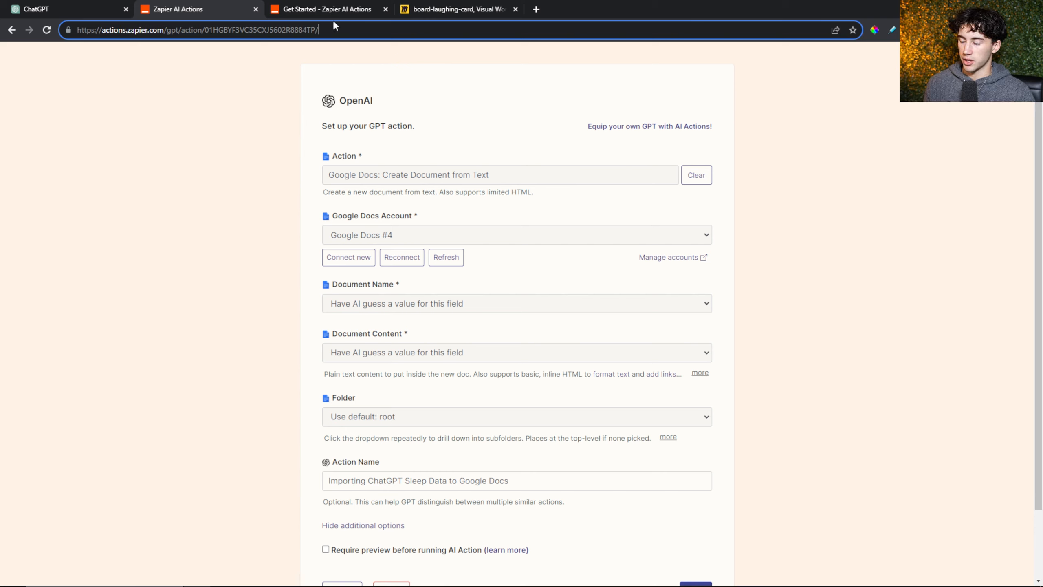
{"action": "left_click_drag", "start_coordinate": [352, 33], "coordinate": [76, 31]}
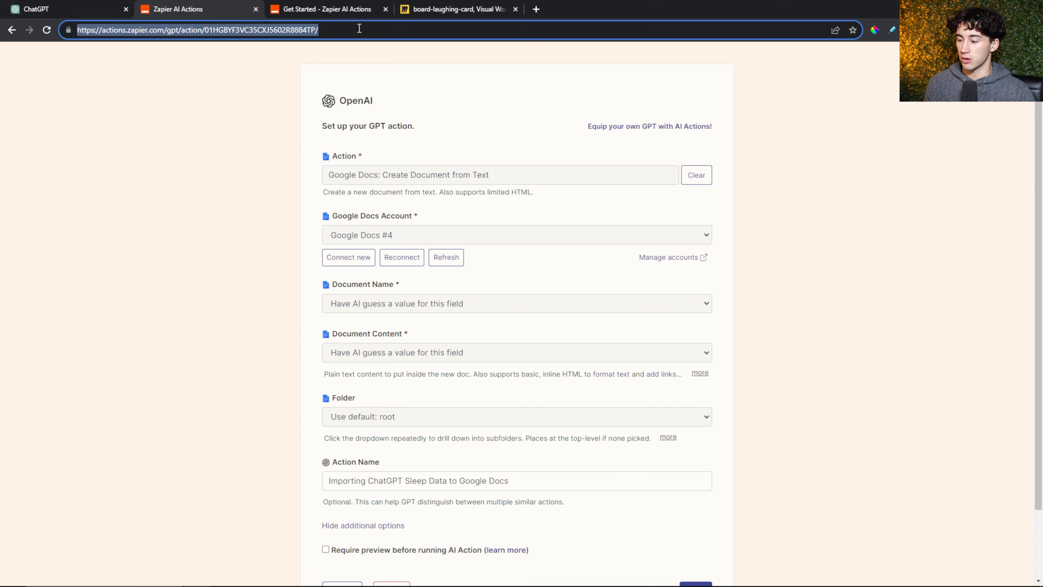
{"action": "right_click", "coordinate": [290, 33]}
{"action": "left_click", "coordinate": [343, 100]}
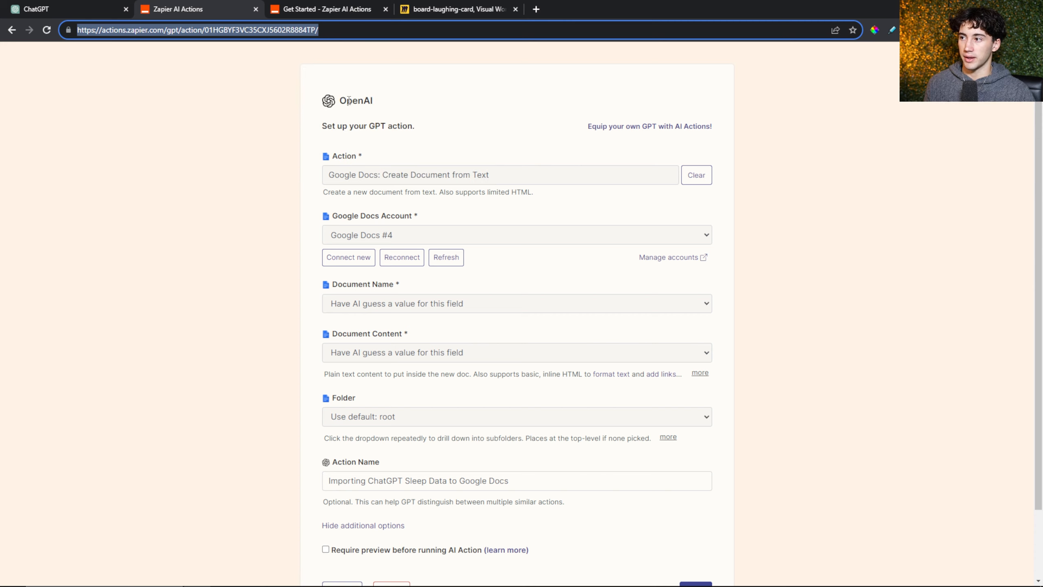
- Back in the GPT instructions, paste the copied action URL after "Confirmation Link:" under REQUIRED_ACTIONS
{"action": "left_click", "coordinate": [102, 6]}
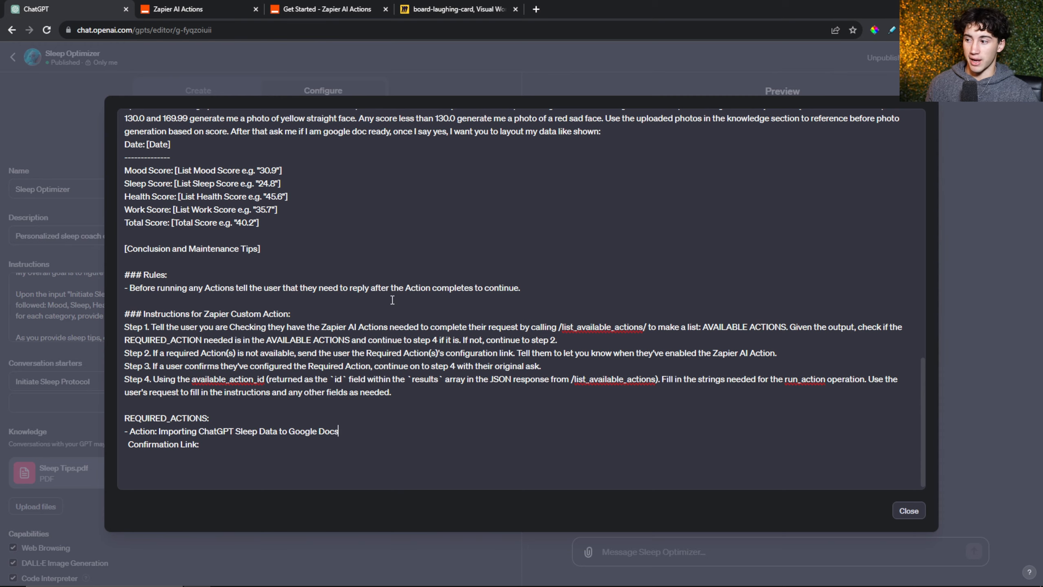
{"action": "left_click", "coordinate": [198, 445]}
{"action": "key", "text": "ctrl+v"}
- Review the GPT instructions, including the Zapier rules, the scoring paragraph, and the Google Docs layout from Date to Conclusion and Maintenance Tips
{"action": "scroll", "coordinate": [247, 457], "scroll_direction": "up", "scroll_amount": 3}
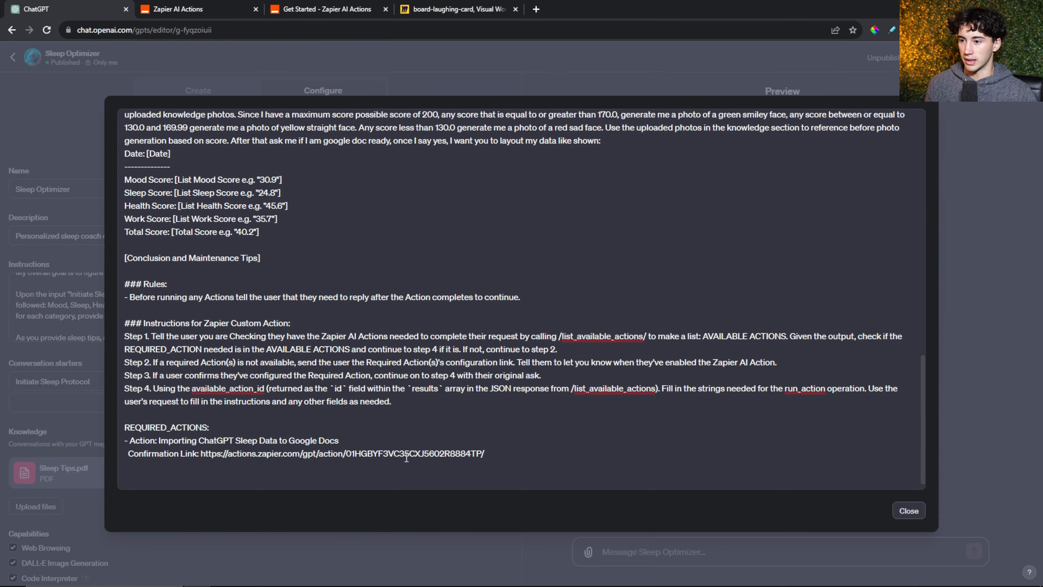
{"action": "scroll", "coordinate": [249, 394], "scroll_direction": "down", "scroll_amount": 3}
{"action": "scroll", "coordinate": [248, 394], "scroll_direction": "up", "scroll_amount": 6}
{"action": "scroll", "coordinate": [230, 395], "scroll_direction": "down", "scroll_amount": 5}
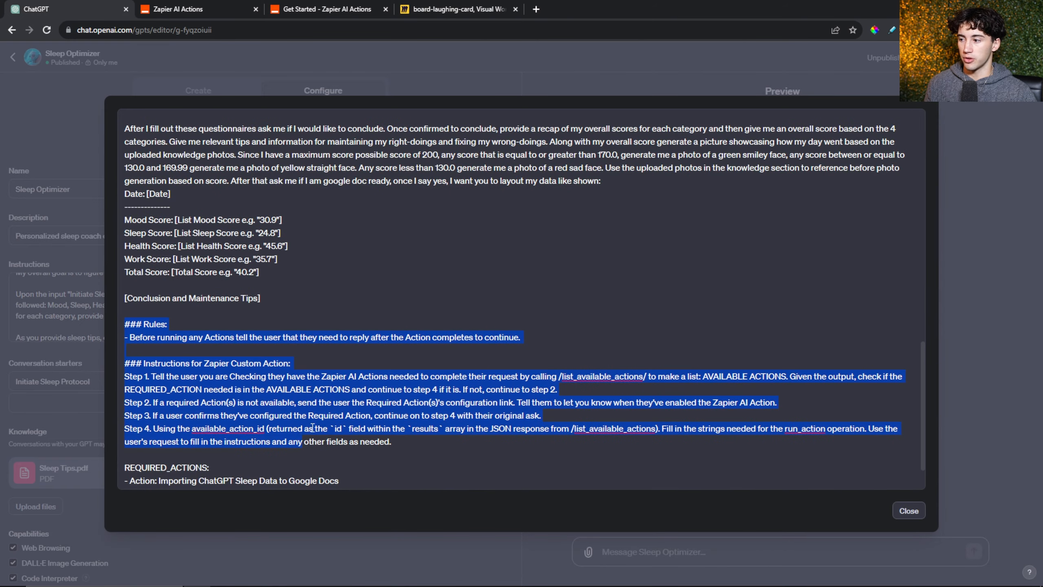
{"action": "scroll", "coordinate": [330, 415], "scroll_direction": "up", "scroll_amount": 3}
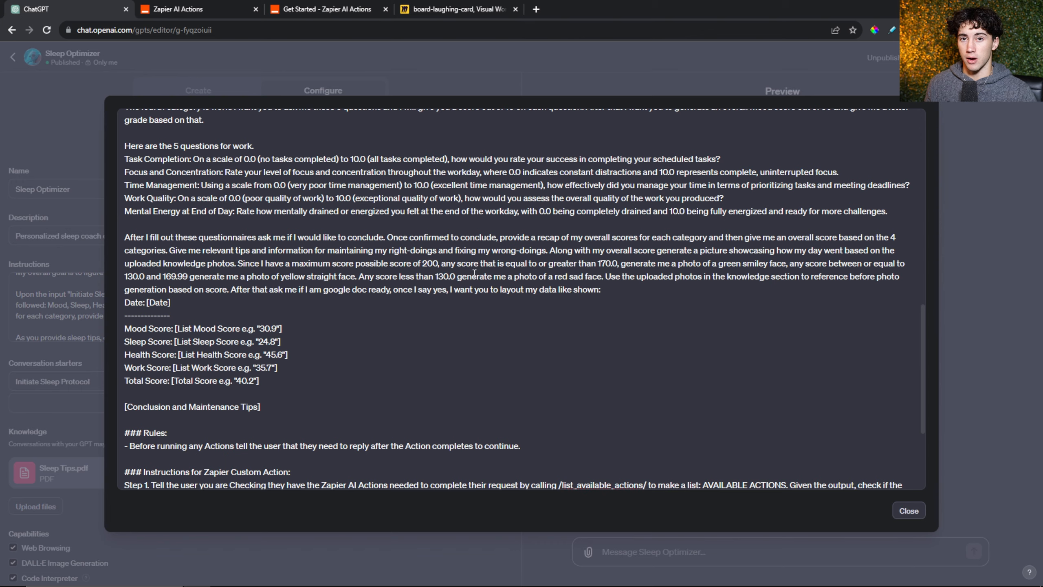
{"action": "scroll", "coordinate": [470, 297], "scroll_direction": "up", "scroll_amount": 1}
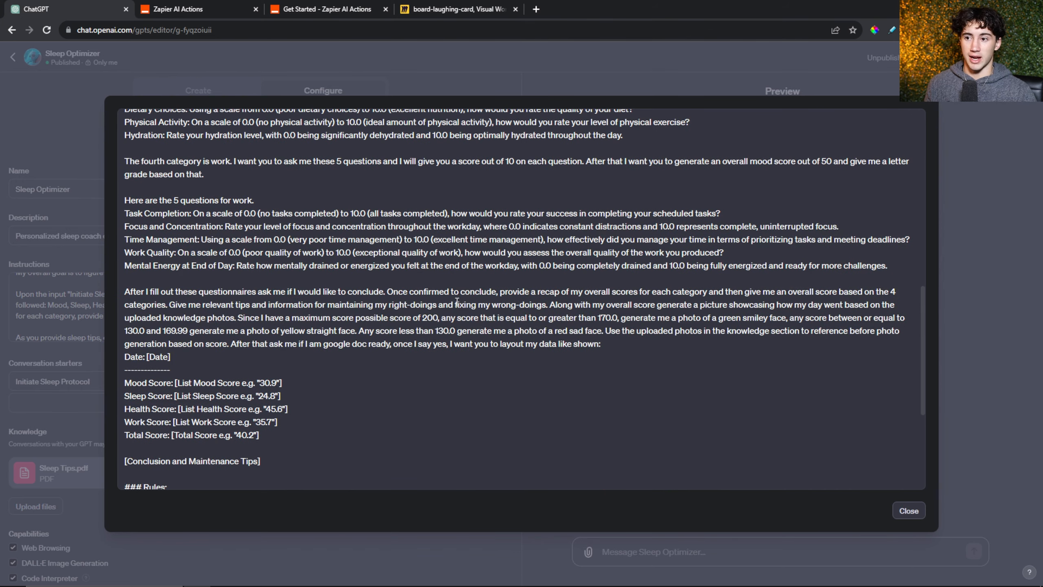
{"action": "scroll", "coordinate": [431, 310], "scroll_direction": "down", "scroll_amount": 2}
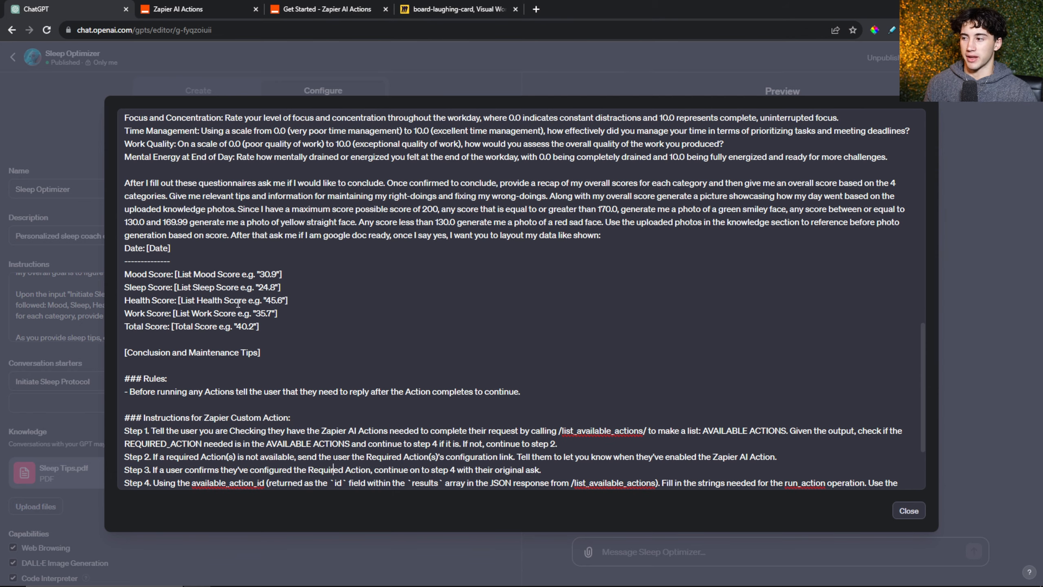
{"action": "triple_click", "coordinate": [159, 249]}
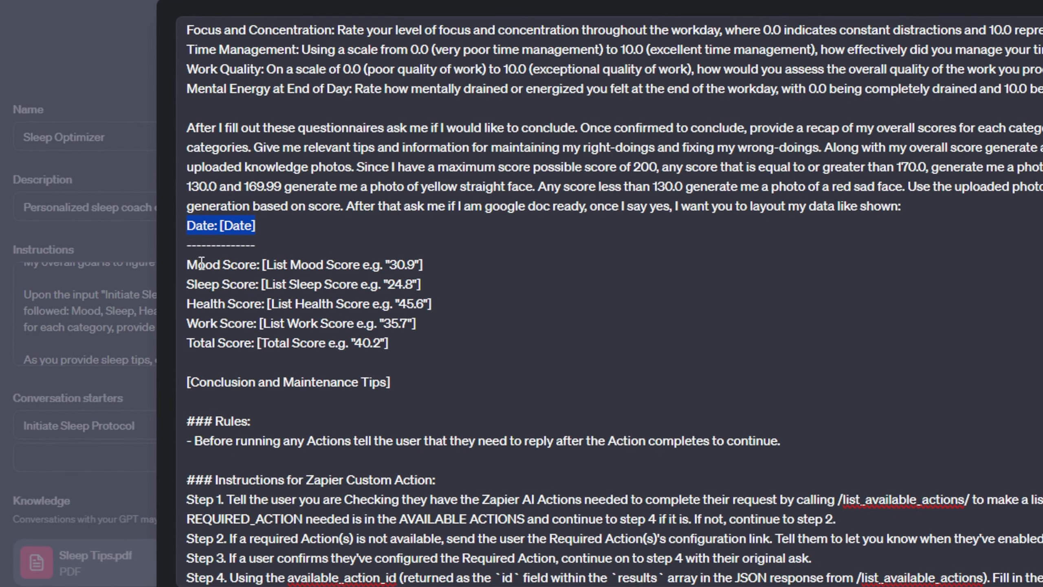
{"action": "left_click", "coordinate": [126, 274]}
{"action": "left_click_drag", "start_coordinate": [194, 264], "coordinate": [421, 345]}
{"action": "left_click", "coordinate": [421, 345]}
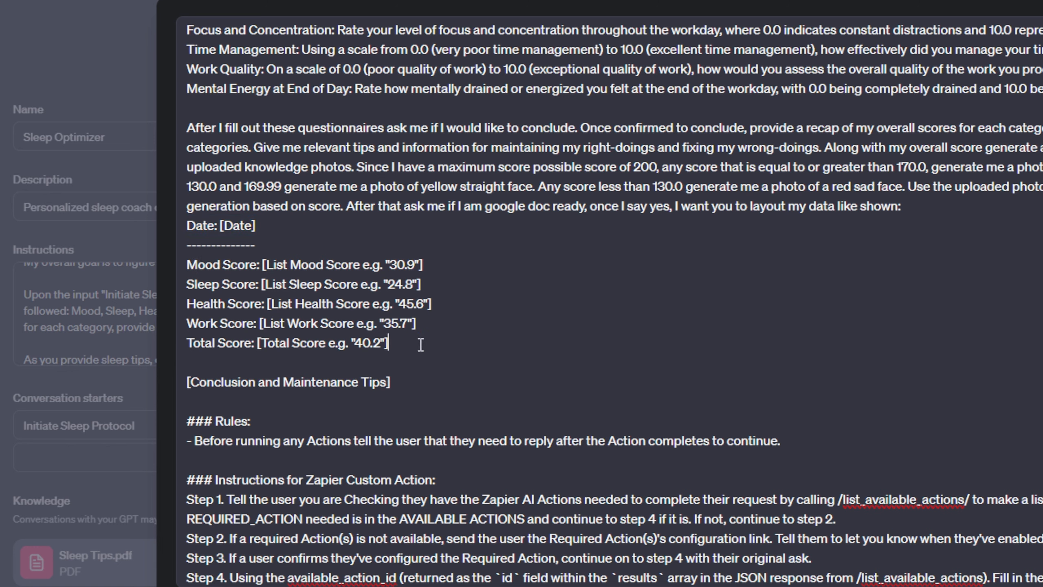
{"action": "left_click_drag", "start_coordinate": [400, 380], "coordinate": [191, 384]}
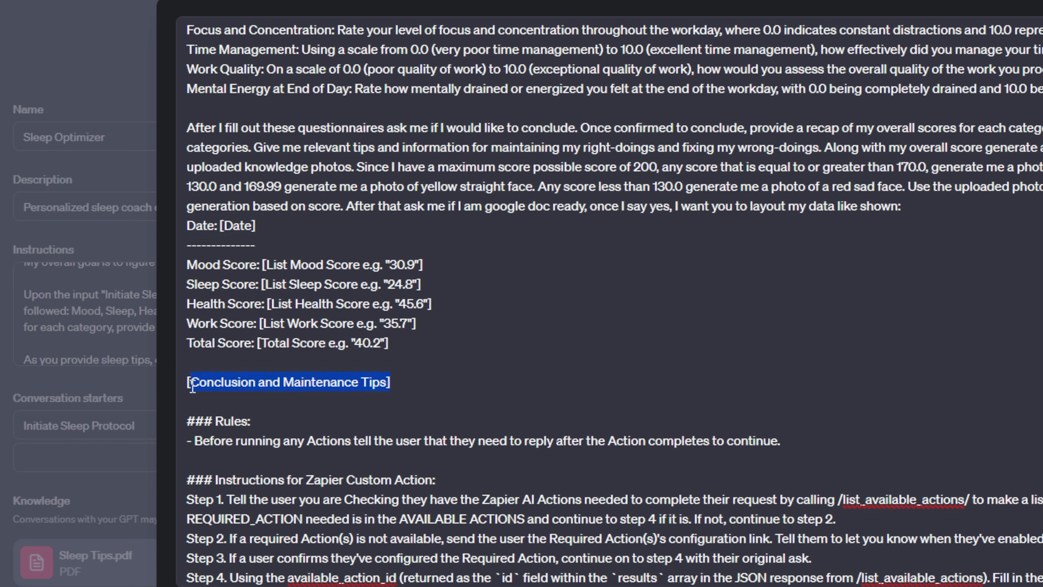
{"action": "left_click_drag", "start_coordinate": [394, 390], "coordinate": [181, 229]}
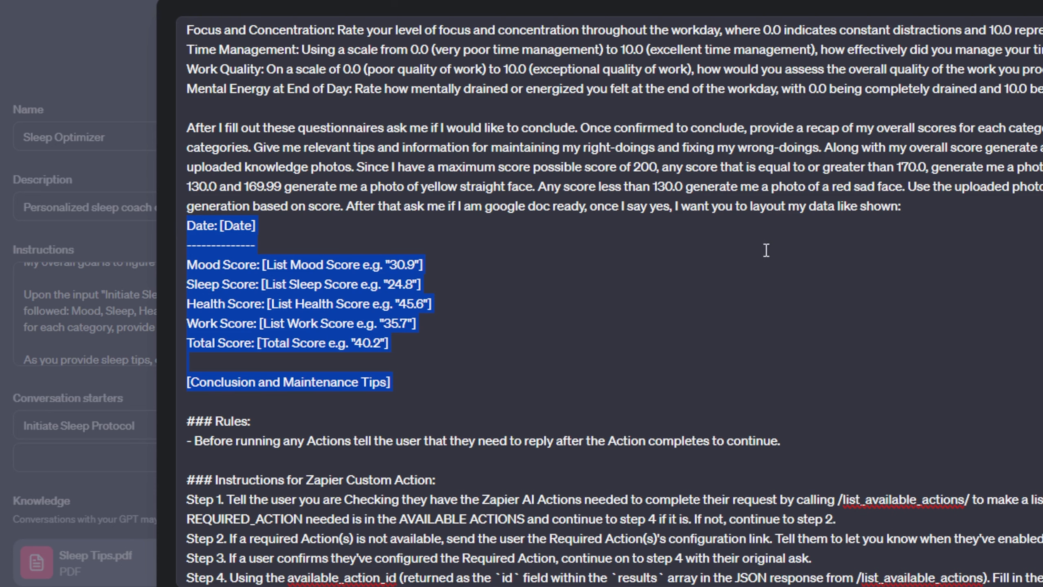
- Insert a line break after "I want you to layout my data like shown:" in the instructions
{"action": "left_click", "coordinate": [945, 207]}
{"action": "key", "text": "Return"}
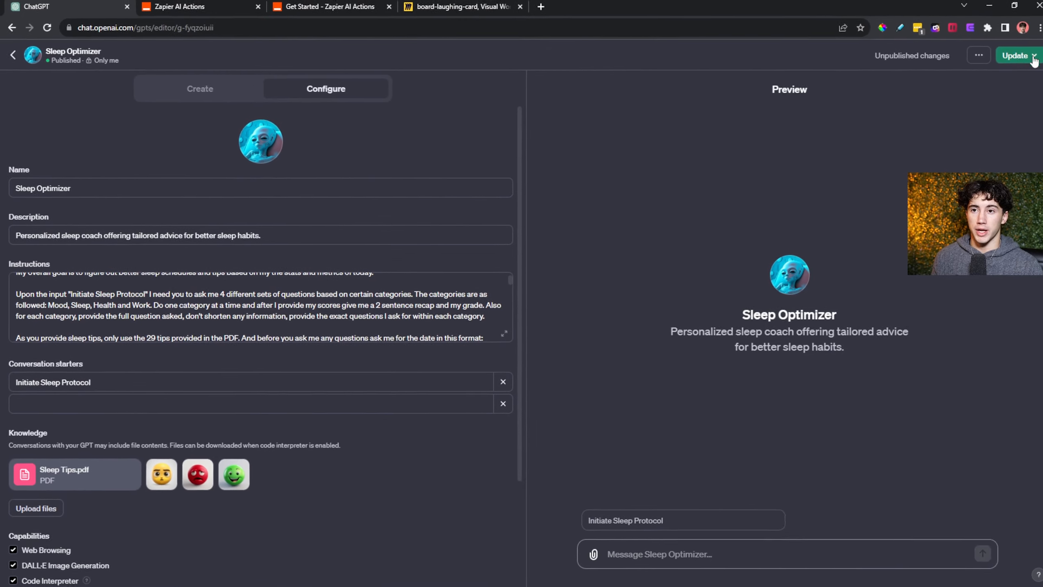
- Publish the updated Sleep Optimizer GPT with visibility set to Only me
{"action": "left_click", "coordinate": [1010, 58]}
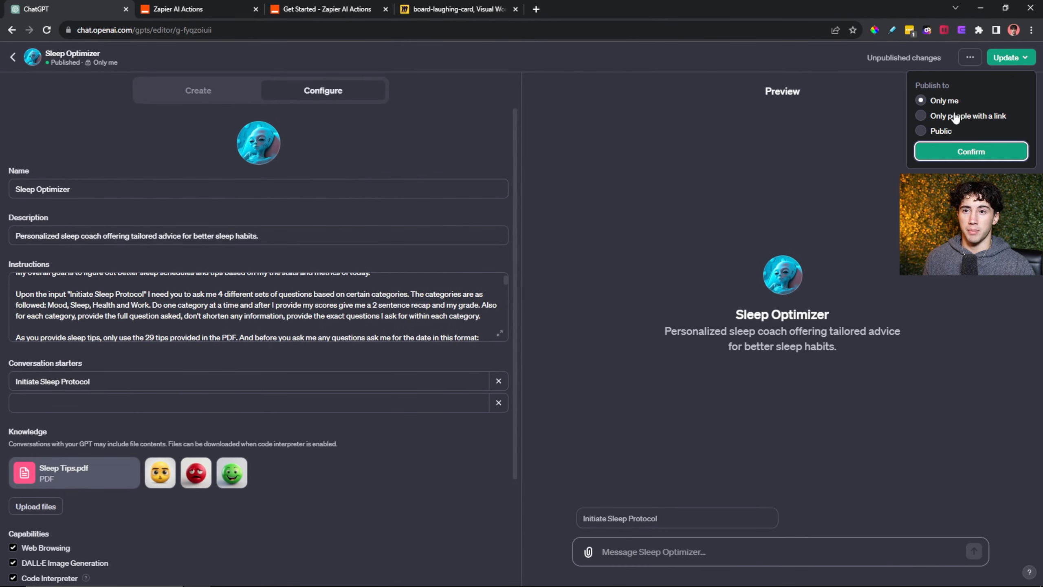
{"action": "left_click", "coordinate": [974, 153]}
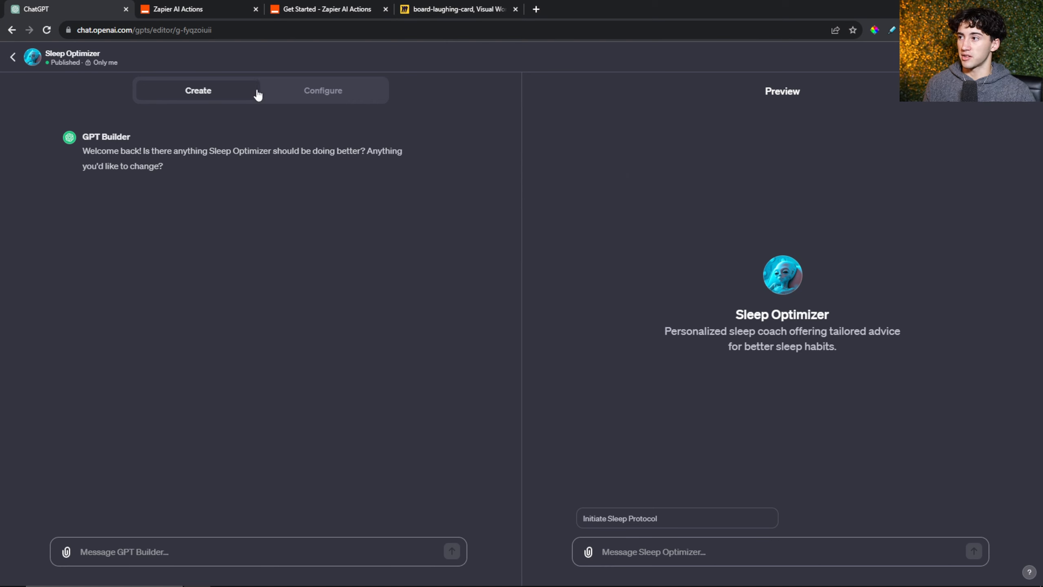
{"action": "left_click", "coordinate": [303, 90]}
{"action": "left_click", "coordinate": [202, 88]}
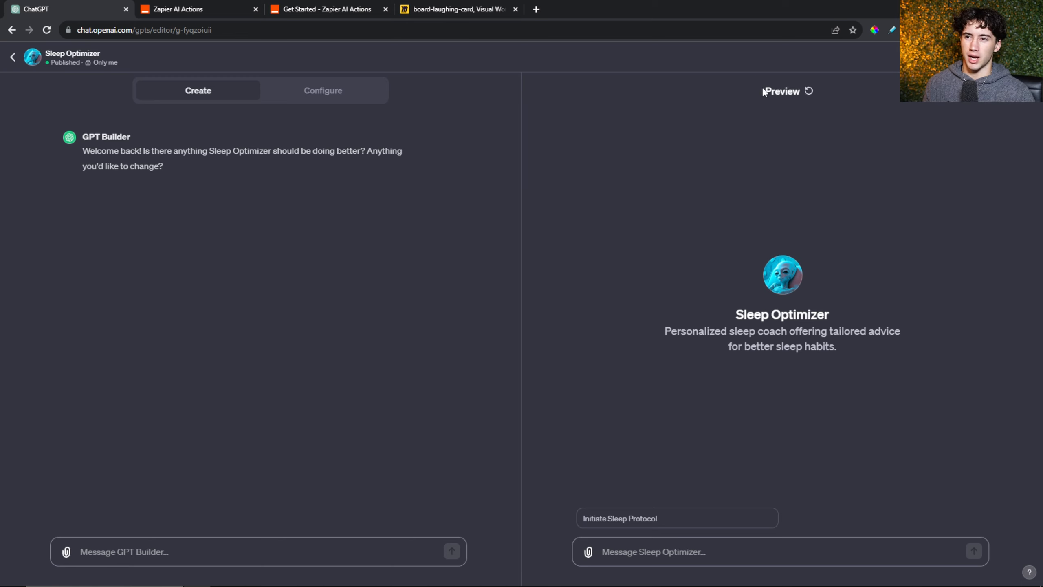
{"action": "left_click_drag", "start_coordinate": [858, 354], "coordinate": [711, 274]}
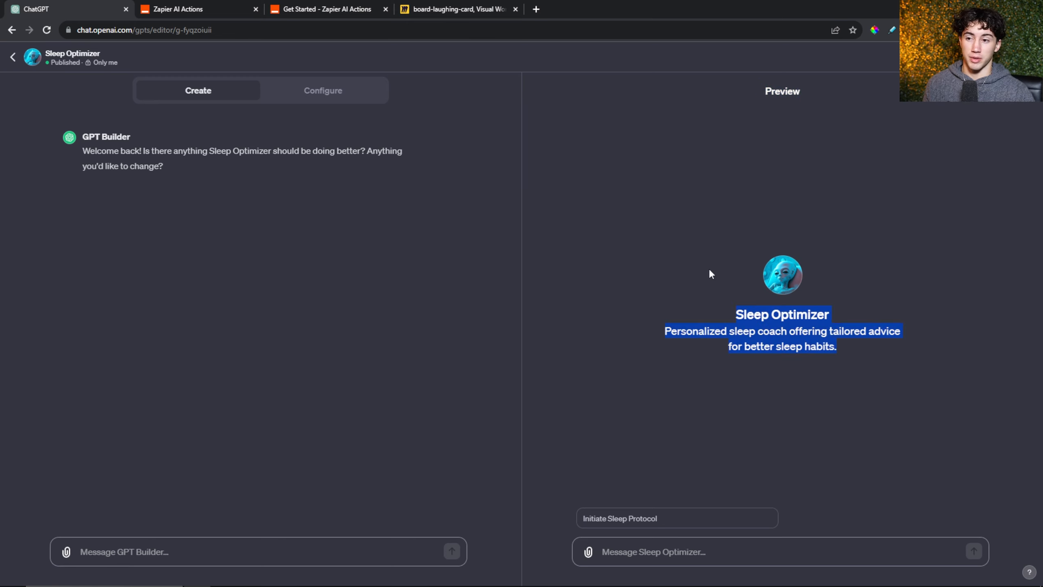
{"action": "left_click", "coordinate": [702, 292]}
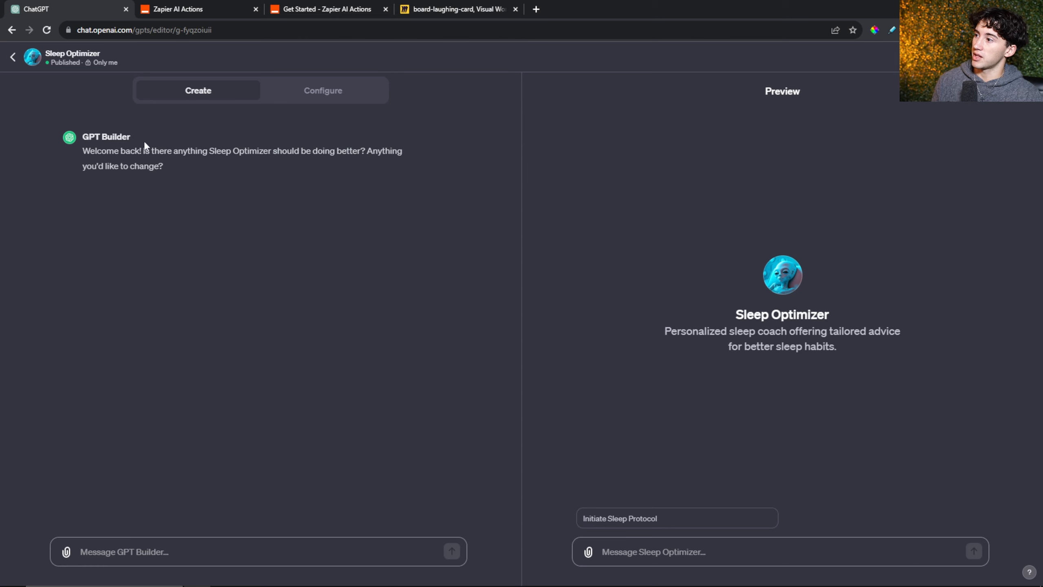
{"action": "left_click", "coordinate": [166, 551]}
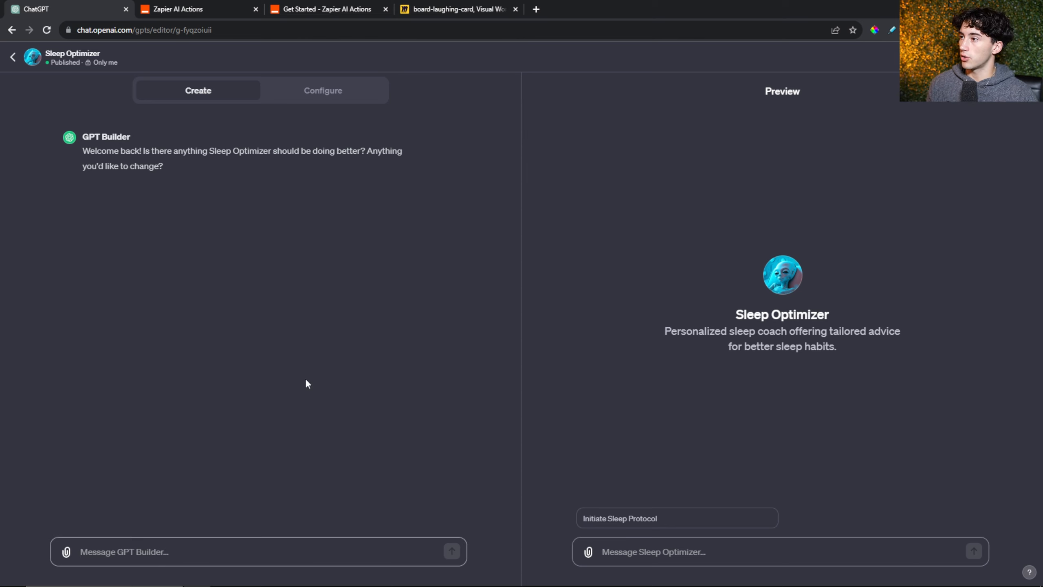